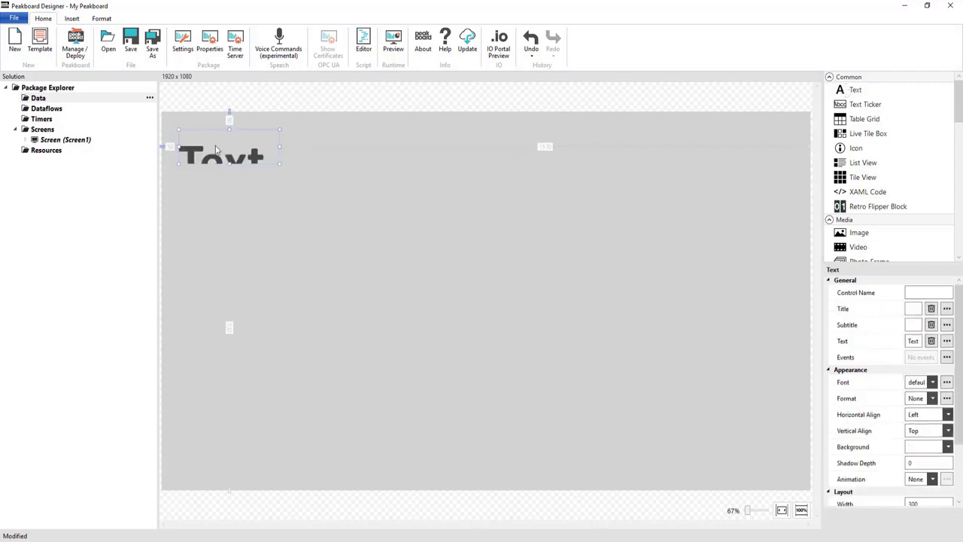
- Format the text control as a 1920 × 137 header at top 0, left 0, with header font, centred alignment and dim gray background
{"action": "scroll", "coordinate": [934, 445], "scroll_direction": "down", "scroll_amount": 2}
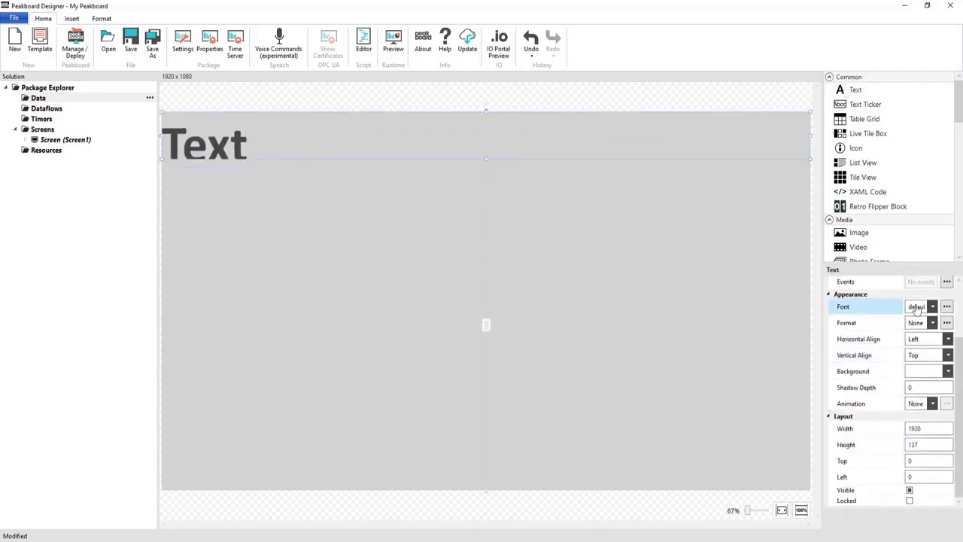
{"action": "scroll", "coordinate": [920, 306], "scroll_direction": "down", "scroll_amount": 1}
{"action": "scroll", "coordinate": [921, 338], "scroll_direction": "down", "scroll_amount": 1}
{"action": "scroll", "coordinate": [921, 355], "scroll_direction": "down", "scroll_amount": 1}
{"action": "left_click", "coordinate": [915, 372]}
{"action": "left_click", "coordinate": [873, 331]}
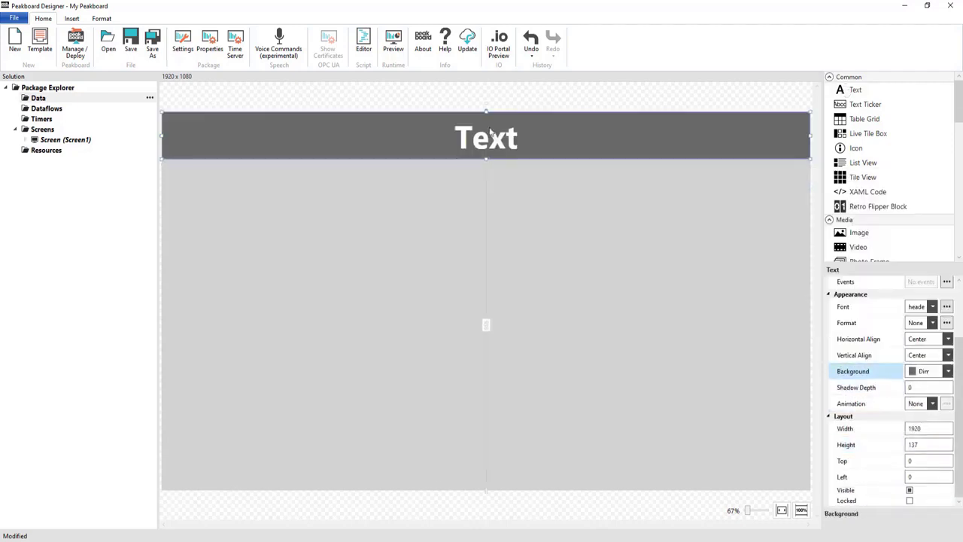
- Change the header bar's text to "Spare Parts"
{"action": "double_click", "coordinate": [486, 138]}
{"action": "type", "text": "Spare Parts"}
{"action": "key", "text": "Return"}
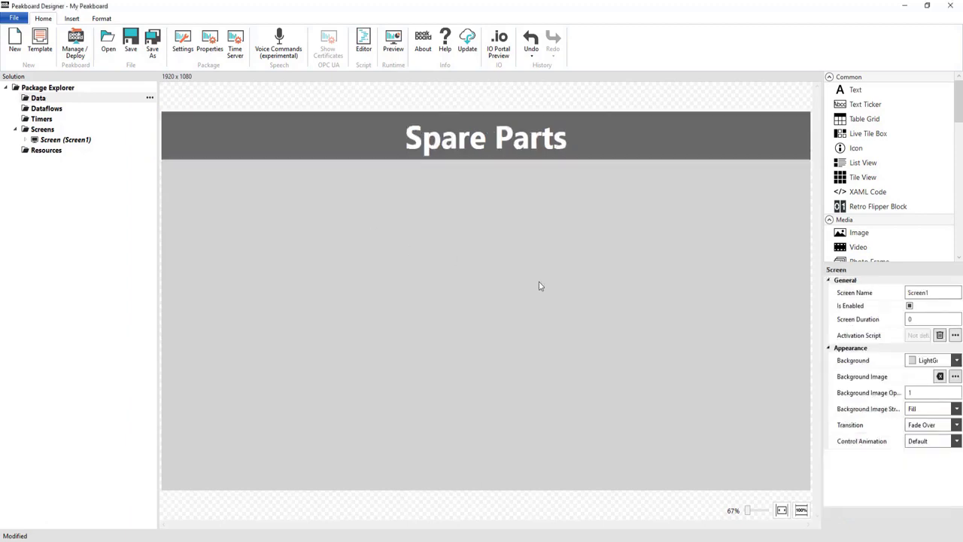
- Place ACME Logo.png in the header, with width 337, height 137, top 0 and left 47
{"action": "left_click_drag", "start_coordinate": [62, 160], "coordinate": [207, 161]}
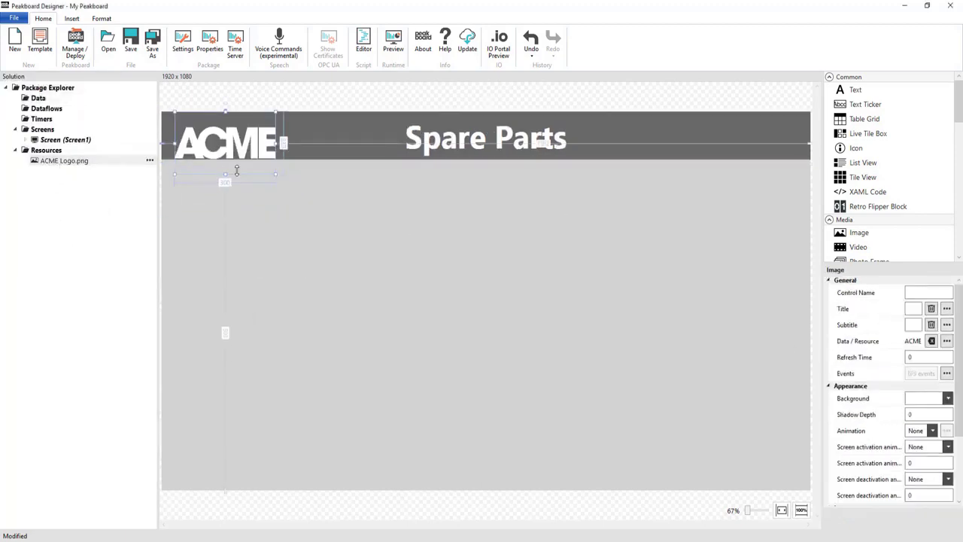
{"action": "scroll", "coordinate": [903, 392], "scroll_direction": "down", "scroll_amount": 3}
{"action": "double_click", "coordinate": [935, 429]}
{"action": "type", "text": "337"}
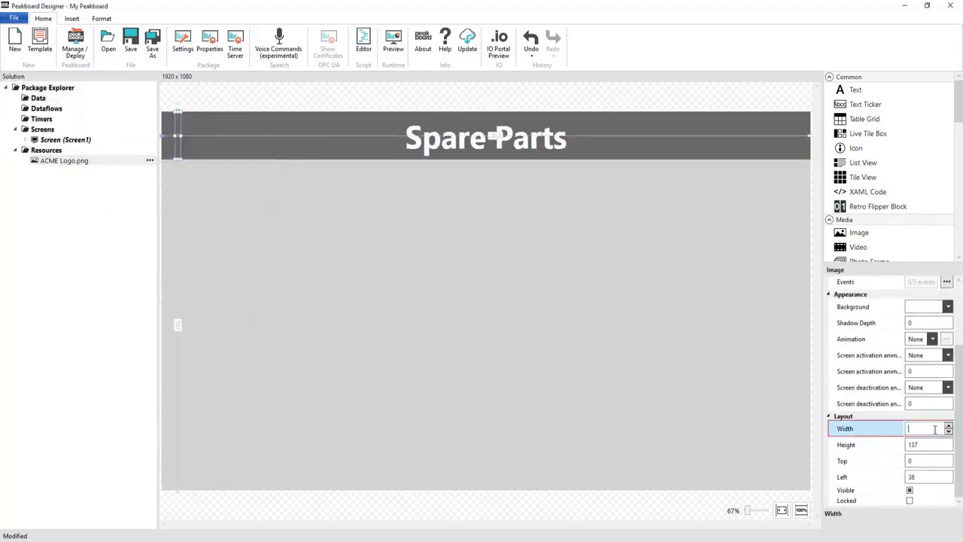
{"action": "key", "text": "Tab"}
{"action": "key", "text": "Tab"}
{"action": "key", "text": "Tab"}
{"action": "type", "text": "47"}
{"action": "left_click", "coordinate": [353, 260]}
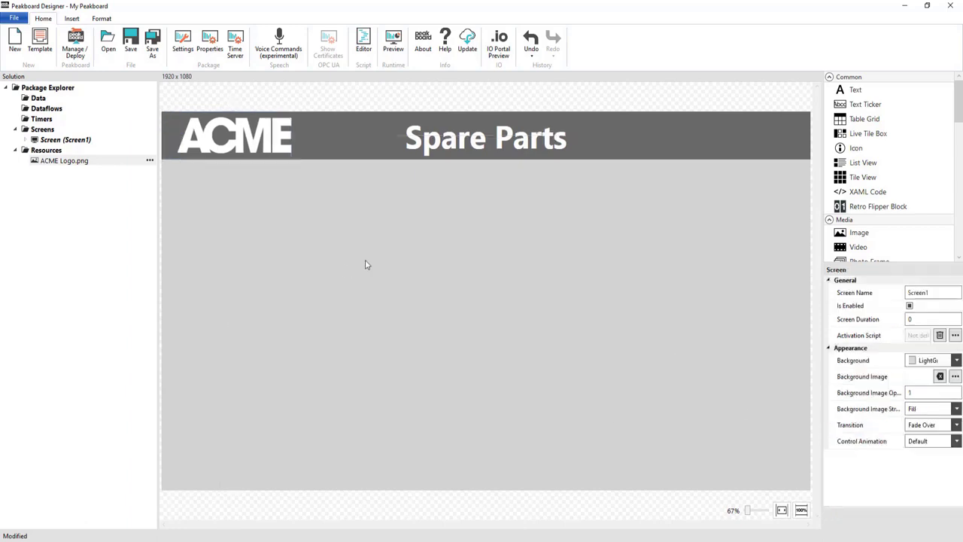
- Add a text control with white background below the header, with width 898, height 414, top 174 and left 47
{"action": "double_click", "coordinate": [856, 90]}
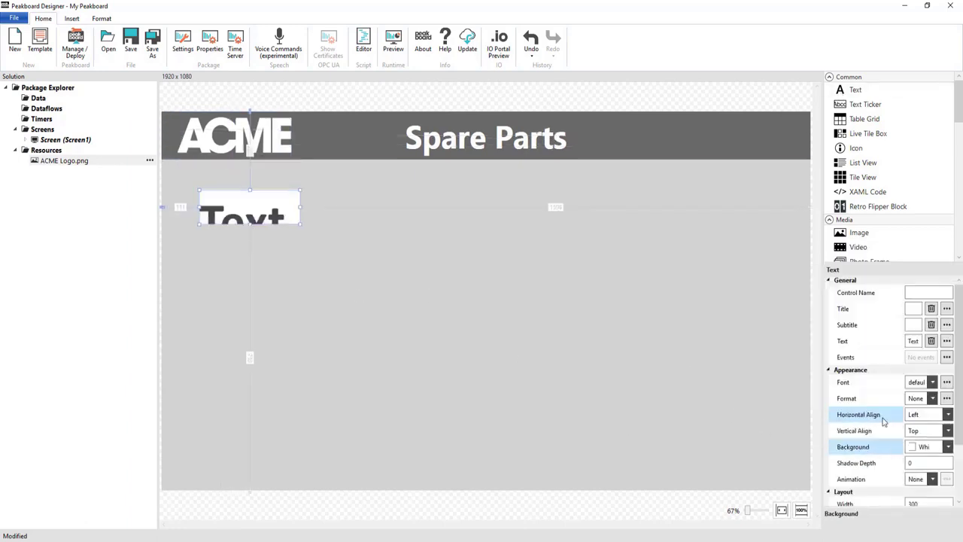
{"action": "scroll", "coordinate": [888, 421], "scroll_direction": "down", "scroll_amount": 2}
{"action": "double_click", "coordinate": [923, 429]}
{"action": "type", "text": "898"}
{"action": "key", "text": "Tab"}
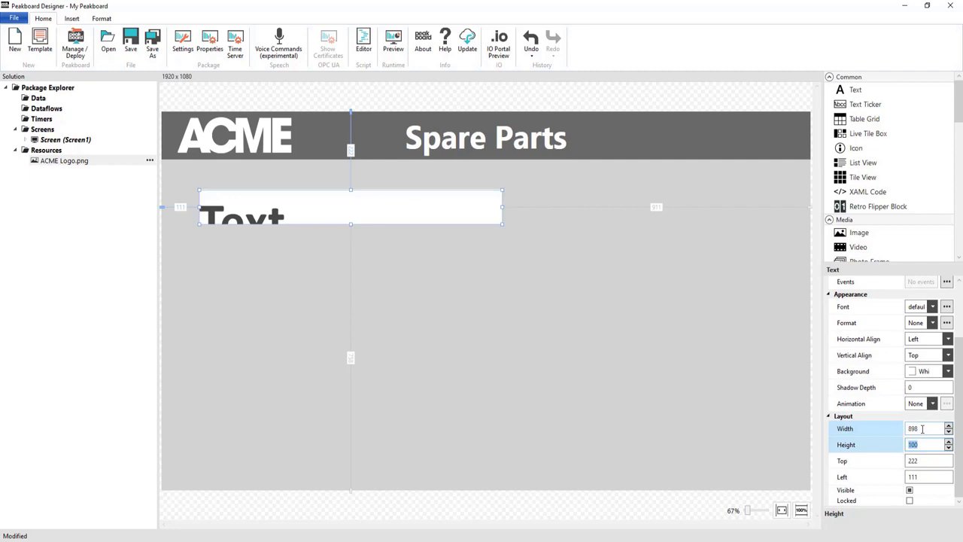
{"action": "type", "text": "414"}
{"action": "key", "text": "Tab"}
{"action": "type", "text": "174"}
{"action": "key", "text": "Tab"}
{"action": "type", "text": "47"}
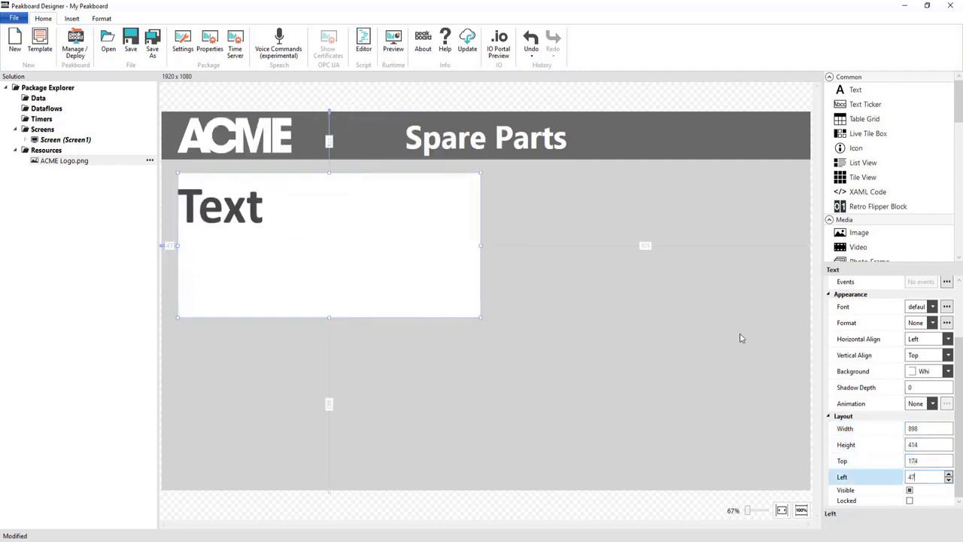
- Give the white text tile a number format, centre its content horizontally and vertically, and set its shadow depth to 3
{"action": "left_click", "coordinate": [932, 306]}
{"action": "left_click", "coordinate": [933, 322]}
{"action": "left_click", "coordinate": [888, 392]}
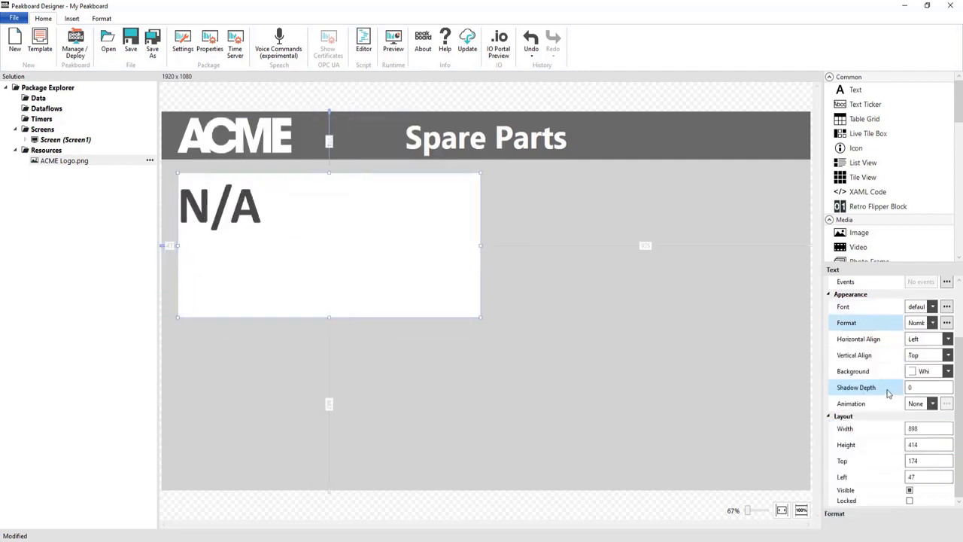
{"action": "left_click", "coordinate": [948, 339]}
{"action": "left_click", "coordinate": [918, 360]}
{"action": "left_click", "coordinate": [947, 355]}
{"action": "left_click", "coordinate": [918, 376]}
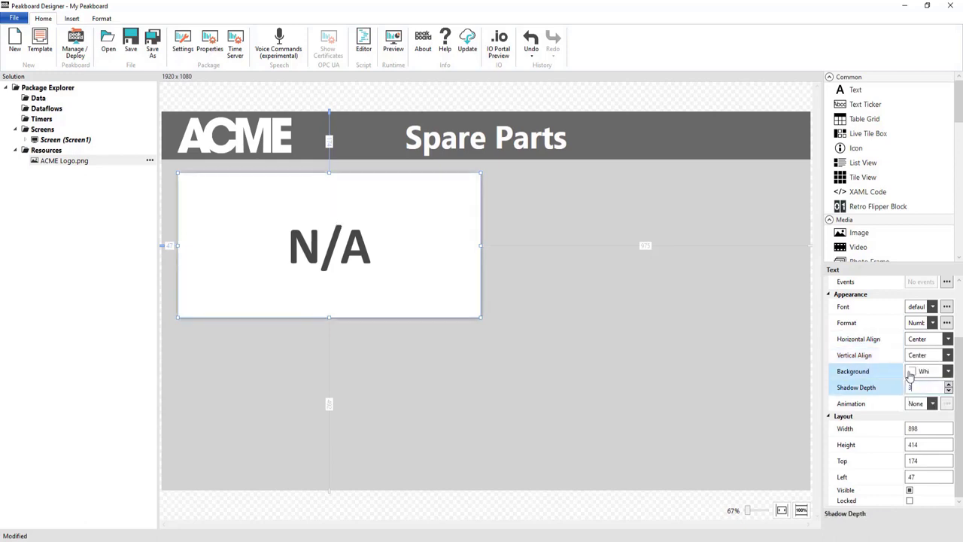
{"action": "left_click", "coordinate": [802, 123]}
- Add a text control inside the white tile, with width 311, height 61, top 518 and left 601
{"action": "left_click_drag", "start_coordinate": [856, 90], "coordinate": [411, 293]}
{"action": "left_click", "coordinate": [932, 427]}
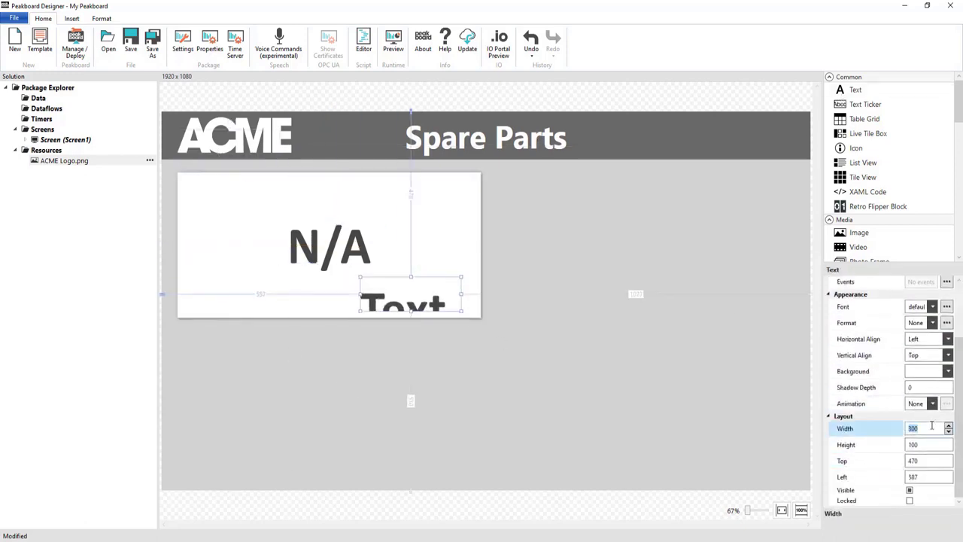
{"action": "type", "text": "311"}
{"action": "key", "text": "Tab"}
{"action": "type", "text": "61"}
{"action": "key", "text": "Tab"}
{"action": "type", "text": "518"}
{"action": "key", "text": "Tab"}
{"action": "type", "text": "6"}
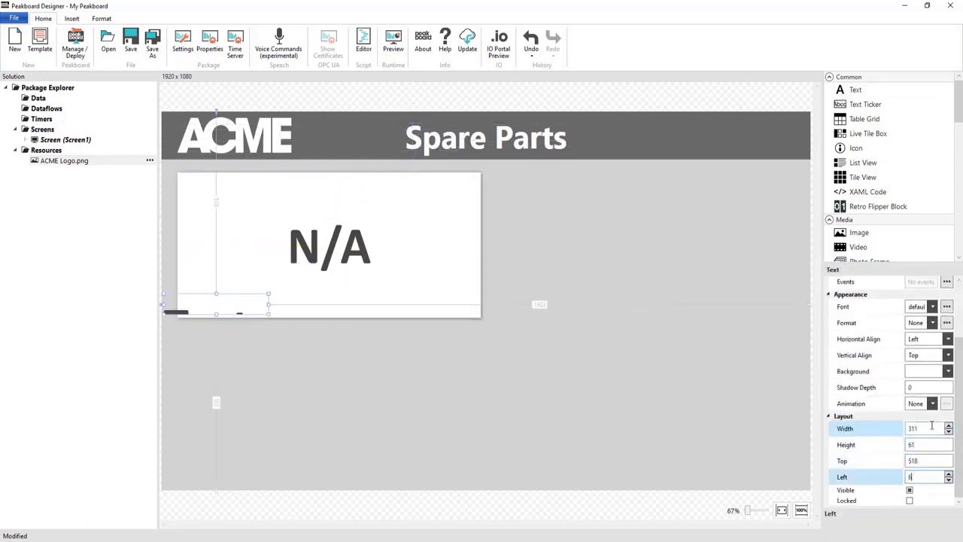
{"action": "type", "text": "01"}
{"action": "key", "text": "Return"}
- Give the new text inside the tile the small font, right horizontal alignment and centre vertical alignment
{"action": "scroll", "coordinate": [918, 380], "scroll_direction": "up", "scroll_amount": 1}
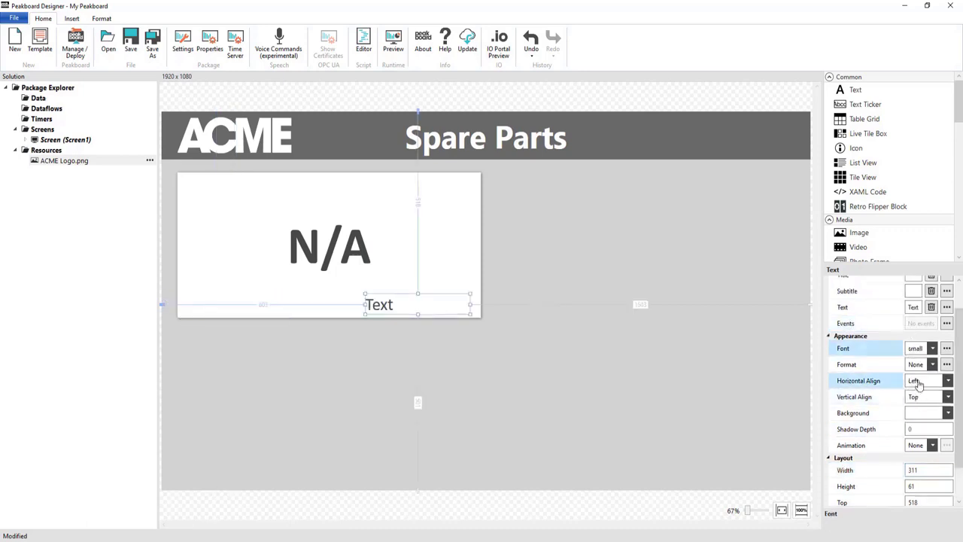
{"action": "left_click", "coordinate": [918, 380]}
{"action": "left_click", "coordinate": [922, 417]}
{"action": "left_click", "coordinate": [926, 396]}
{"action": "left_click", "coordinate": [922, 422]}
- Change the small text in the tile to "min. 1000"
{"action": "double_click", "coordinate": [454, 307]}
{"action": "type", "text": "min"}
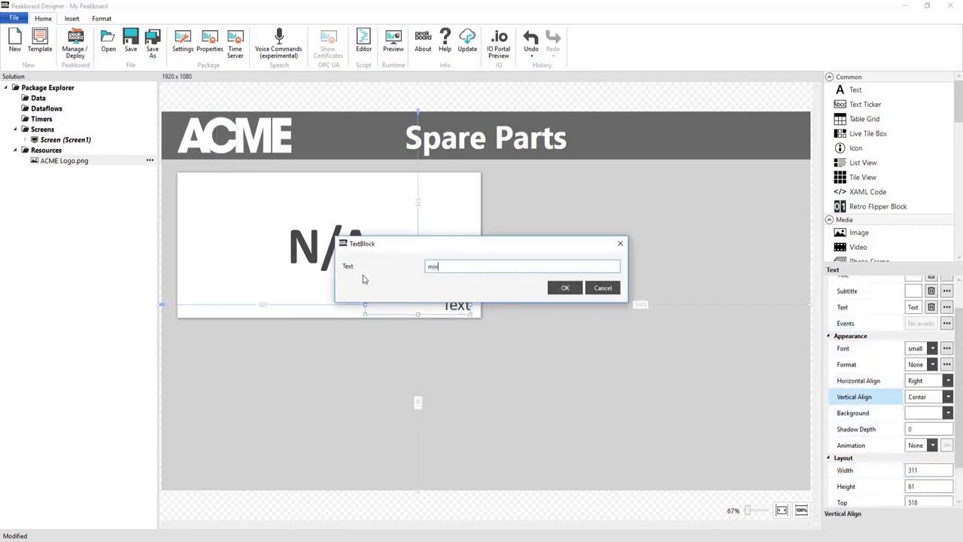
{"action": "type", "text": ". 1000"}
{"action": "key", "text": "Return"}
{"action": "left_click", "coordinate": [492, 318]}
- Duplicate the tile together with its minimum label to fill the screen with a two-by-two grid of tiles
{"action": "left_click_drag", "start_coordinate": [167, 174], "coordinate": [474, 328]}
{"action": "left_click_drag", "start_coordinate": [370, 250], "coordinate": [684, 250]}
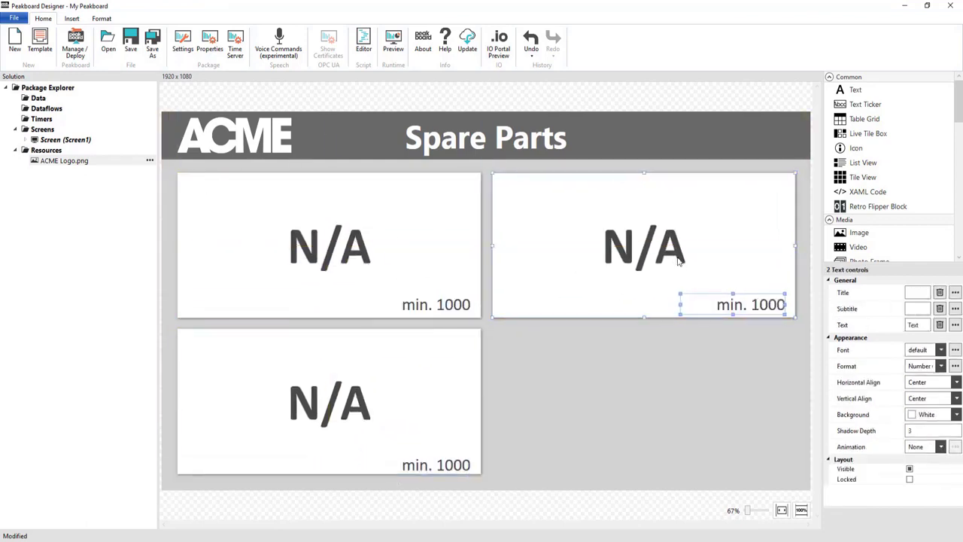
{"action": "left_click_drag", "start_coordinate": [367, 414], "coordinate": [681, 414]}
{"action": "left_click", "coordinate": [489, 483]}
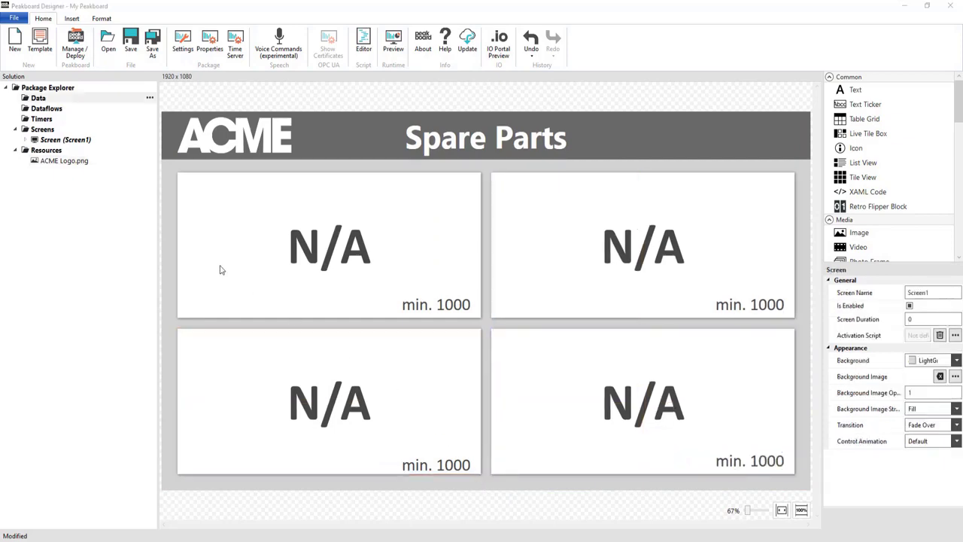
- Add an SAP data source named MBEW for client 800 and enter the SAP user name and account password
{"action": "right_click", "coordinate": [26, 100]}
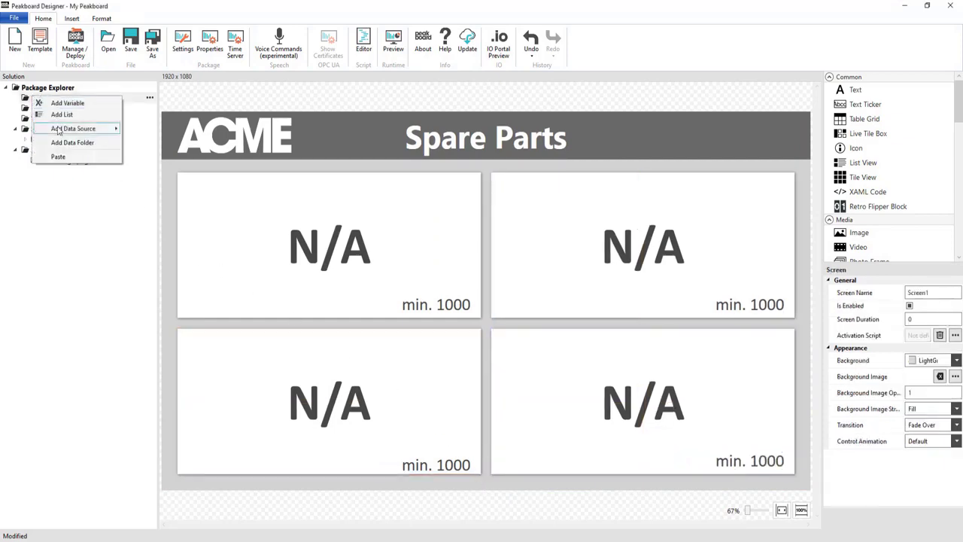
{"action": "mouse_move", "coordinate": [58, 131]}
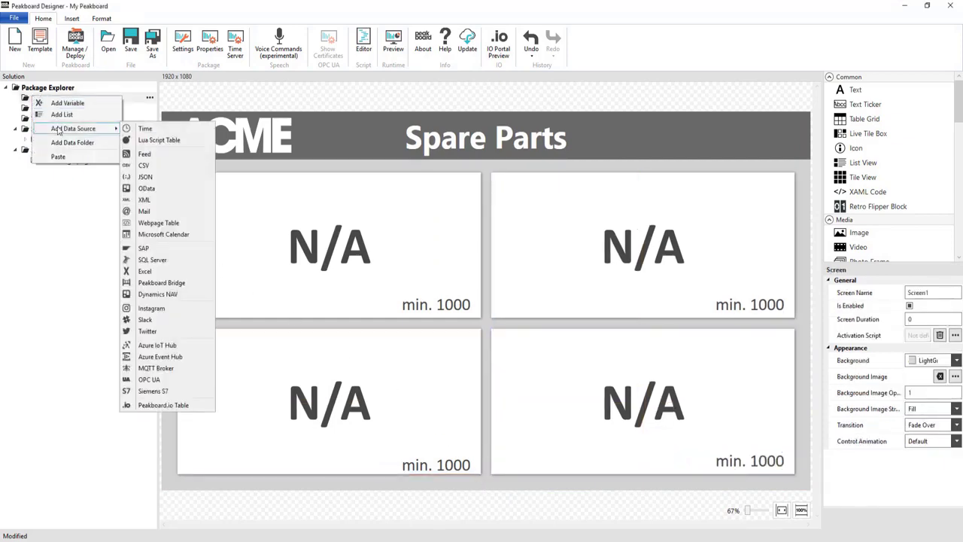
{"action": "left_click", "coordinate": [164, 251]}
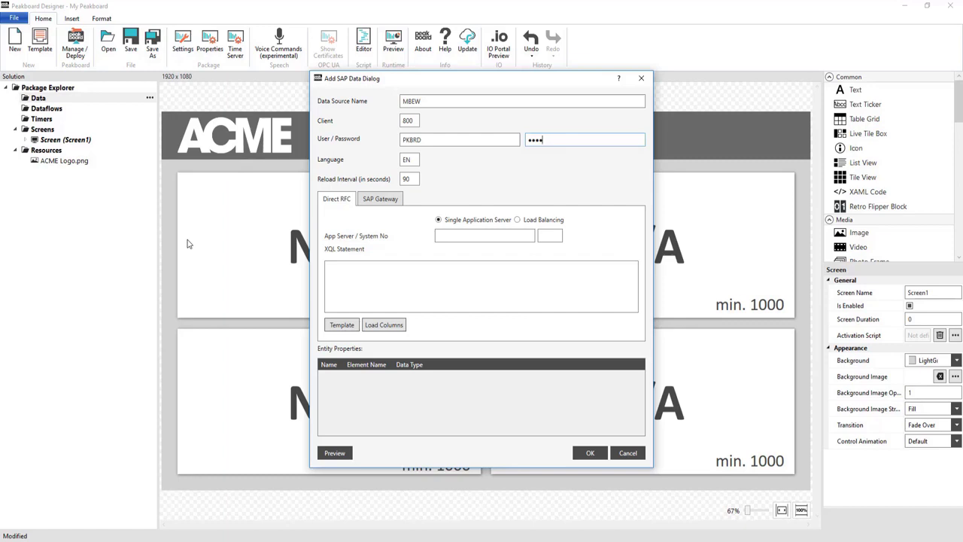
{"action": "type", "text": "••••••••"}
- Set the SAP connection's single application server to ec5.theobald-software.com and its system number to 00
{"action": "key", "text": "Tab"}
{"action": "key", "text": "Tab"}
{"action": "key", "text": "Tab"}
{"action": "key", "text": "Tab"}
{"action": "key", "text": "Tab"}
{"action": "key", "text": "Tab"}
{"action": "type", "text": "ec5.theobald-software.com"}
{"action": "key", "text": "Tab"}
{"action": "type", "text": "00"}
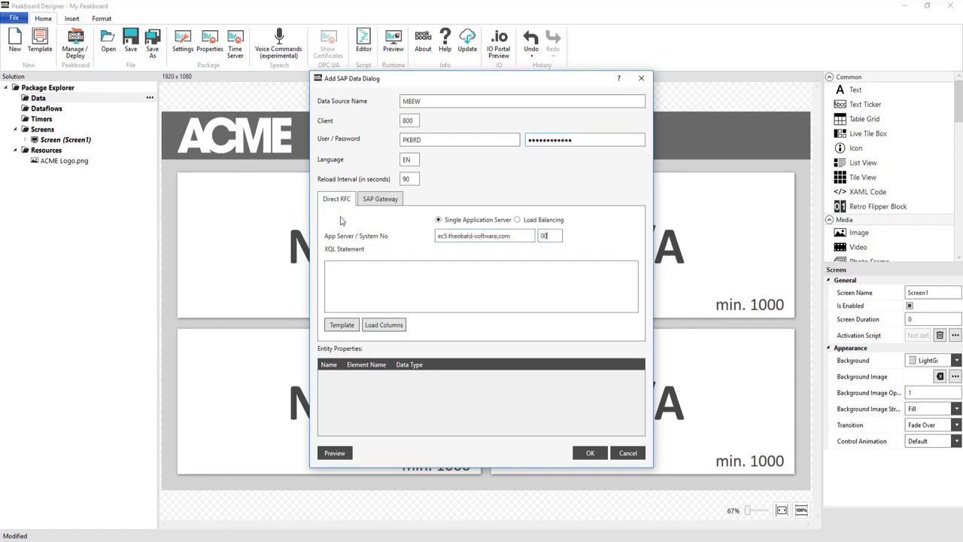
- Enter the start of the XQL statement: SELECT MATNR, LBKUM FROM MBEW WHERE BWKEY = '1000'
{"action": "key", "text": "Tab"}
{"action": "key", "text": "Caps_Lock"}
{"action": "type", "text": "SELECT MATNR, LBKUM FROM MBEW"}
{"action": "key", "text": "Return"}
{"action": "type", "text": "WHERE"}
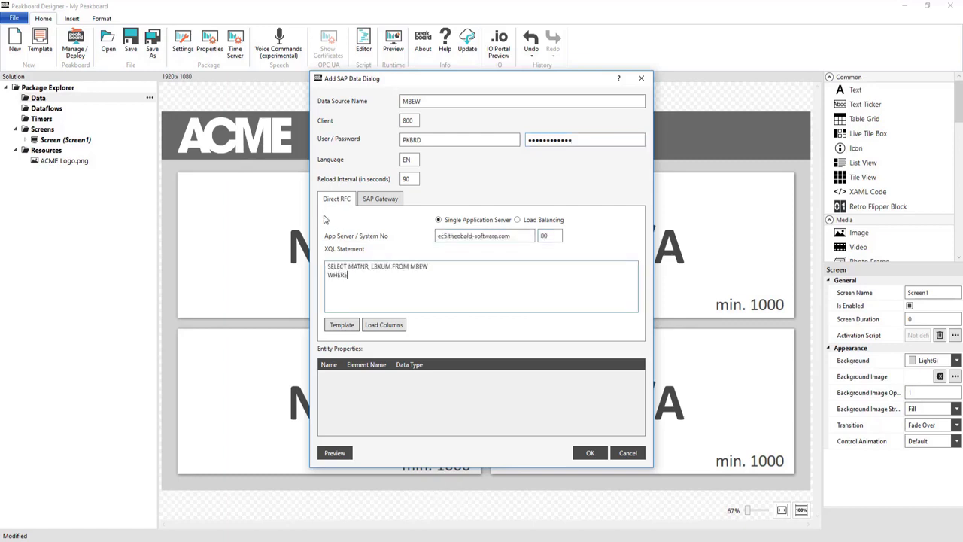
{"action": "type", "text": " BWKEY = '1000'"}
{"action": "key", "text": "Return"}
- Complete the XQL statement with a bracketed AND condition matching MATNR '100-100', '100-200', '100-300' or '100-400'
{"action": "type", "text": "AND (MATNR = '100-100'"}
{"action": "key", "text": "Return"}
{"action": "type", "text": "OR MATNR"}
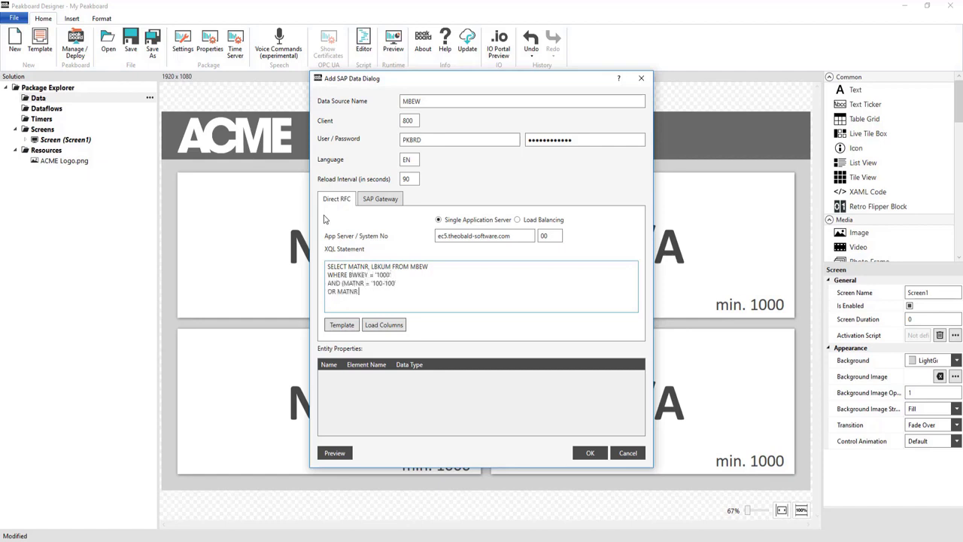
{"action": "type", "text": " = '100-200'"}
{"action": "key", "text": "Return"}
{"action": "type", "text": "OR MATNR = '100-300'"}
{"action": "key", "text": "Return"}
{"action": "type", "text": "OR MATNR = '100-200'"}
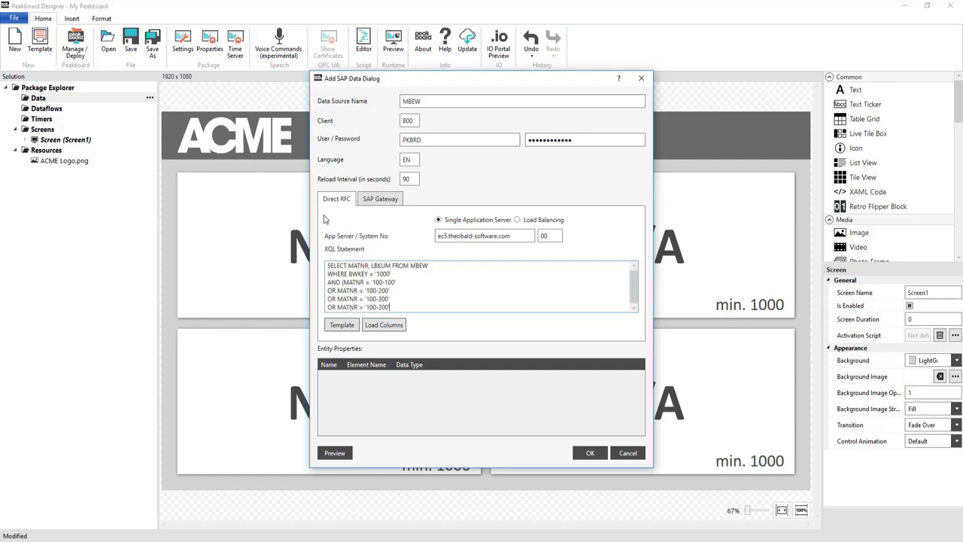
{"action": "type", "text": ");"}
- Load the MBEW query's columns, preview its data and save the data source
{"action": "left_click", "coordinate": [382, 325]}
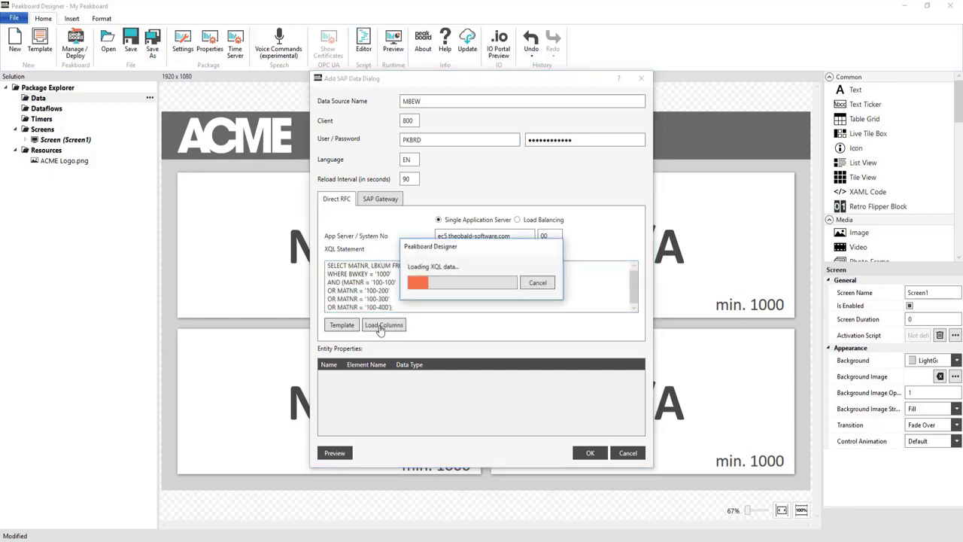
{"action": "left_click", "coordinate": [336, 454]}
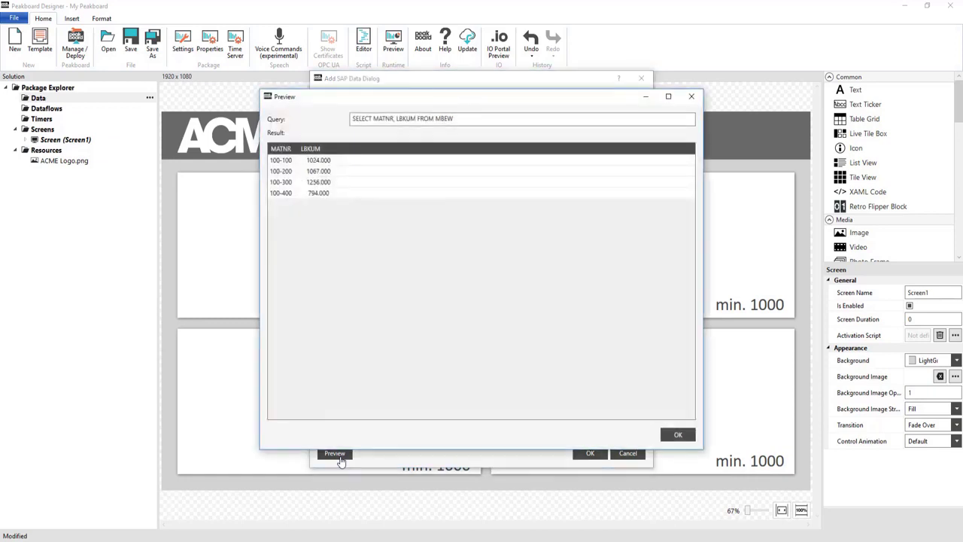
{"action": "left_click", "coordinate": [679, 435]}
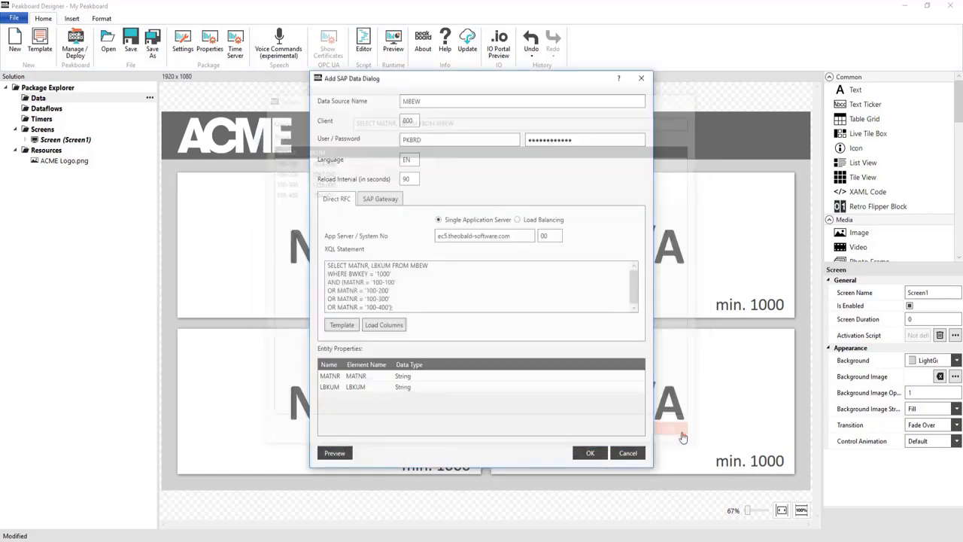
{"action": "left_click", "coordinate": [589, 453]}
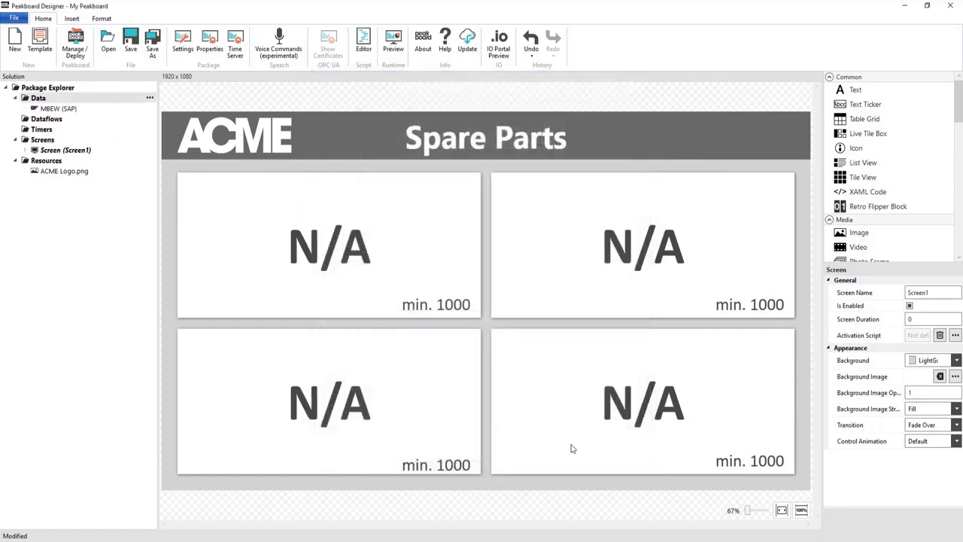
- Duplicate the MBEW data source under the name MAKT
{"action": "right_click", "coordinate": [75, 110]}
{"action": "left_click", "coordinate": [103, 180]}
{"action": "type", "text": "MAKT"}
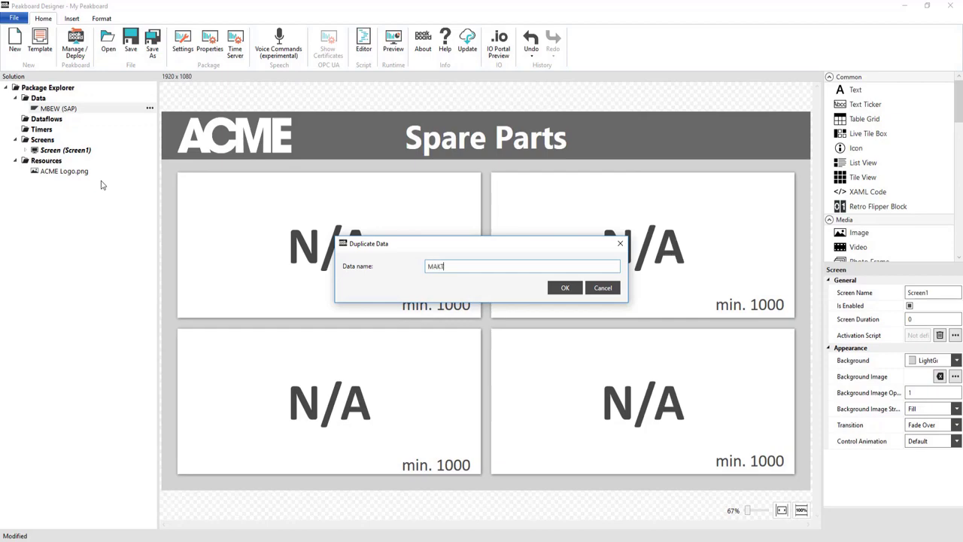
{"action": "key", "text": "Return"}
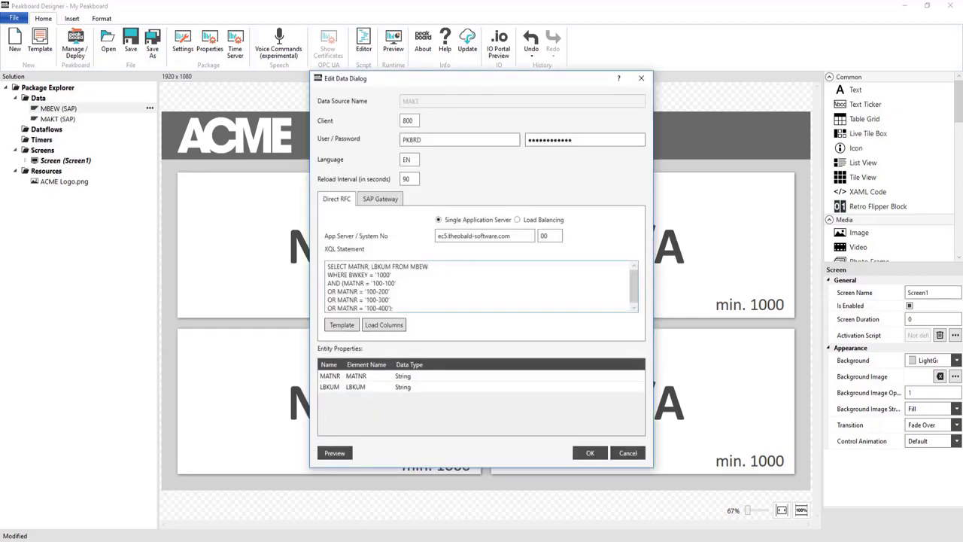
- Change the first line of the MAKT source's XQL statement to SELECT MATNR, MAKTX FROM MAKT
{"action": "key", "text": "BackSpace"}
{"action": "key", "text": "BackSpace"}
{"action": "key", "text": "BackSpace"}
{"action": "key", "text": "BackSpace"}
{"action": "key", "text": "BackSpace"}
{"action": "key", "text": "BackSpace"}
{"action": "key", "text": "BackSpace"}
{"action": "key", "text": "BackSpace"}
{"action": "key", "text": "BackSpace"}
{"action": "key", "text": "BackSpace"}
{"action": "key", "text": "BackSpace"}
{"action": "key", "text": "BackSpace"}
{"action": "type", "text": "MAKTX FROM MAKT"}
- Replace the BWKEY condition in the MAKT query with SPRAS = 'D'
{"action": "key", "text": "Down"}
{"action": "key", "text": "BackSpace"}
{"action": "key", "text": "BackSpace"}
{"action": "key", "text": "BackSpace"}
{"action": "key", "text": "BackSpace"}
{"action": "key", "text": "BackSpace"}
{"action": "key", "text": "BackSpace"}
{"action": "key", "text": "BackSpace"}
{"action": "key", "text": "BackSpace"}
{"action": "key", "text": "BackSpace"}
{"action": "key", "text": "BackSpace"}
{"action": "key", "text": "BackSpace"}
{"action": "key", "text": "BackSpace"}
{"action": "key", "text": "BackSpace"}
{"action": "key", "text": "BackSpace"}
{"action": "type", "text": "SPRAS"}
- Load the MAKT query's columns, preview its data and save the edited data source
{"action": "left_click", "coordinate": [383, 324]}
{"action": "left_click", "coordinate": [335, 452]}
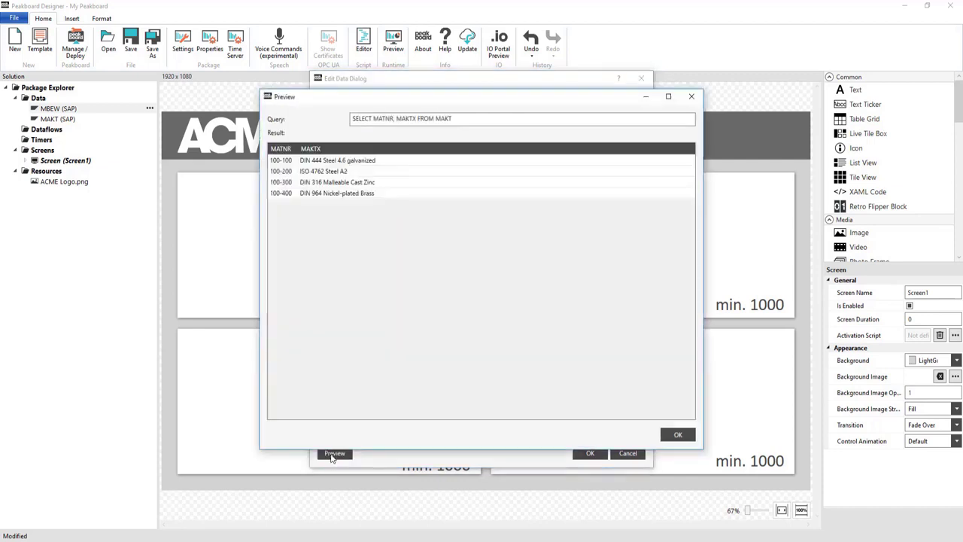
{"action": "left_click", "coordinate": [678, 436]}
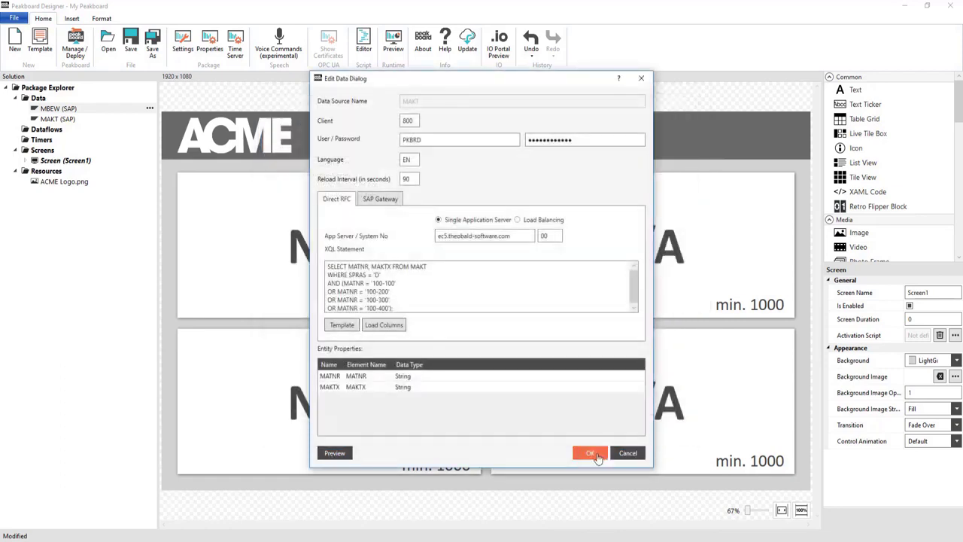
{"action": "left_click", "coordinate": [596, 456]}
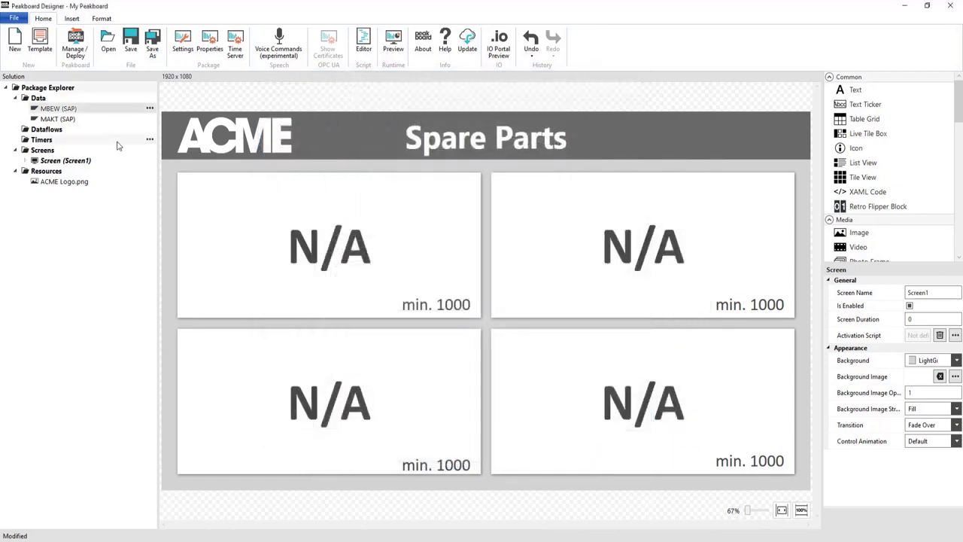
- Add a dataflow named Join_MBEW_and_MAKT that uses MBEW as its base data source
{"action": "right_click", "coordinate": [54, 130]}
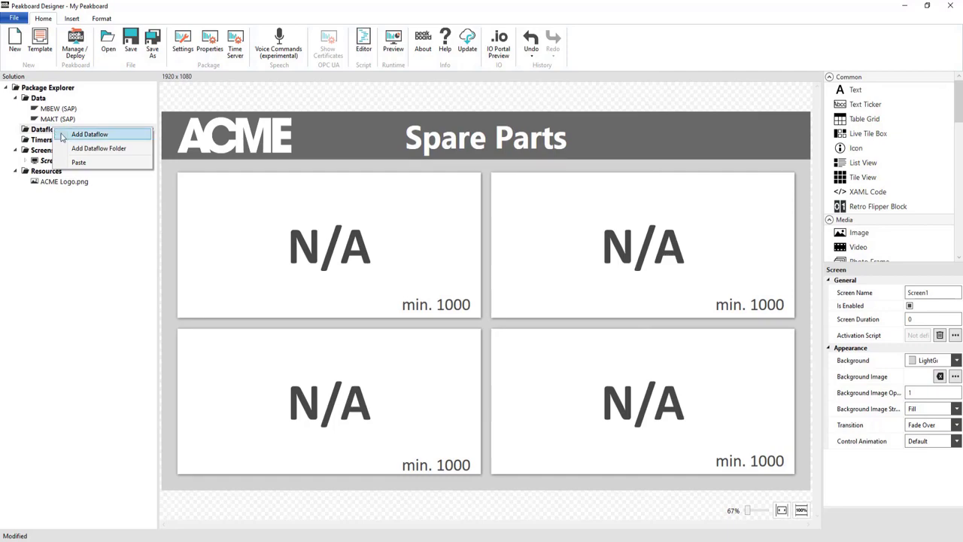
{"action": "left_click", "coordinate": [63, 135]}
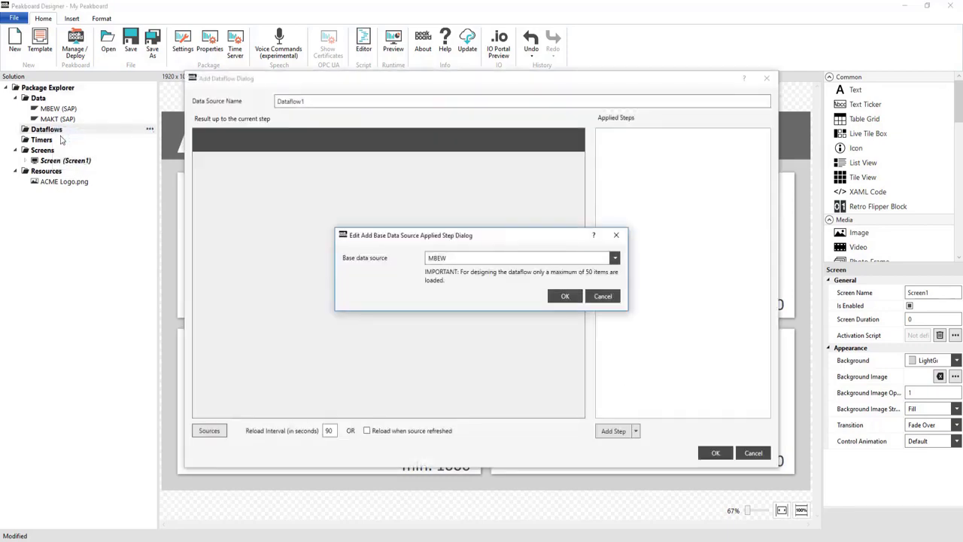
{"action": "left_click", "coordinate": [564, 296]}
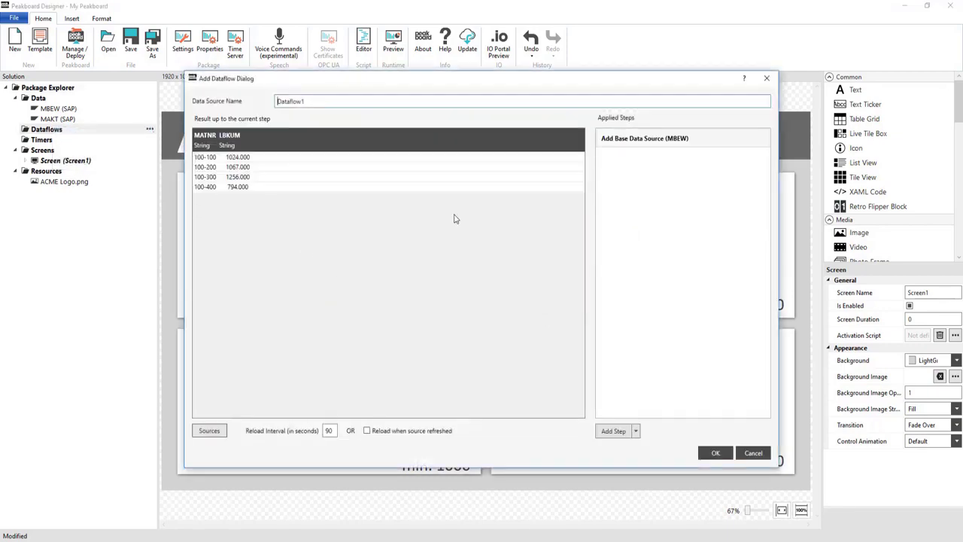
{"action": "key", "text": "ctrl+a"}
{"action": "type", "text": "Join_MBEW"}
- Add a Join step to the dataflow that joins MAKT as a LeftJoin with MATNR matched to MATNR
{"action": "left_click", "coordinate": [606, 436]}
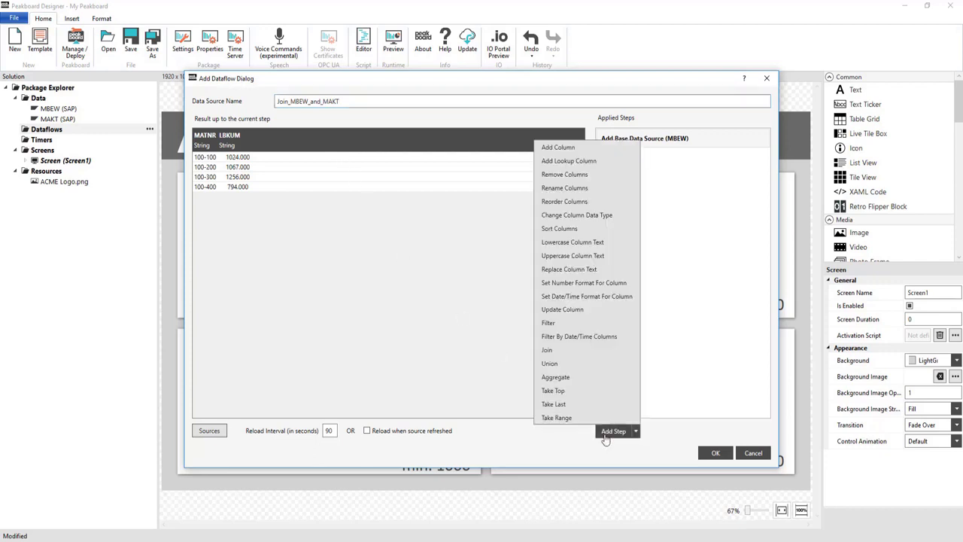
{"action": "left_click", "coordinate": [570, 350]}
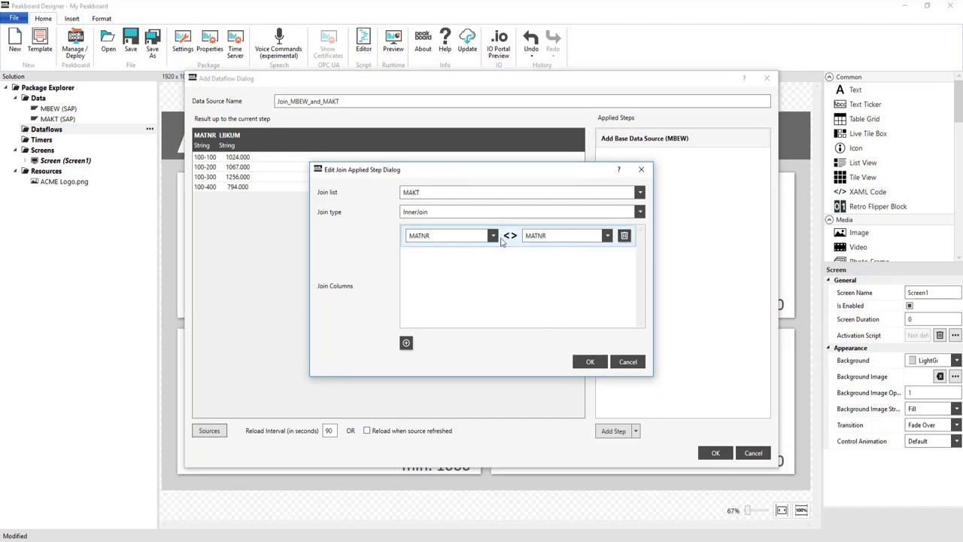
{"action": "left_click", "coordinate": [494, 214]}
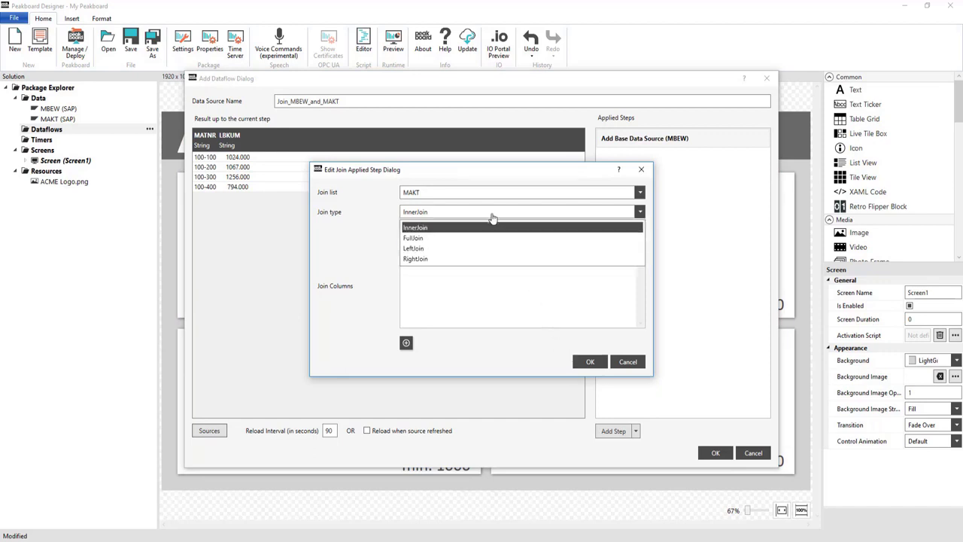
{"action": "left_click", "coordinate": [465, 251]}
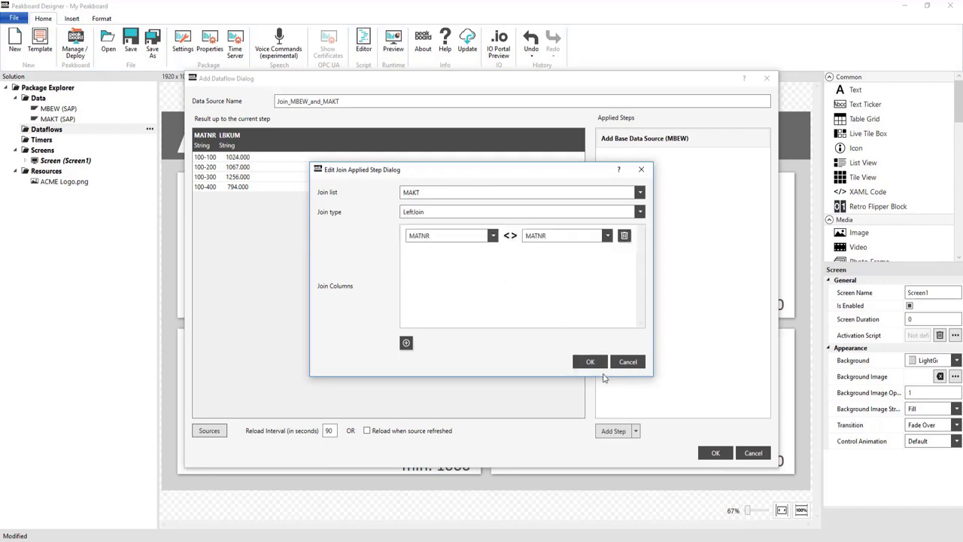
{"action": "left_click", "coordinate": [590, 362]}
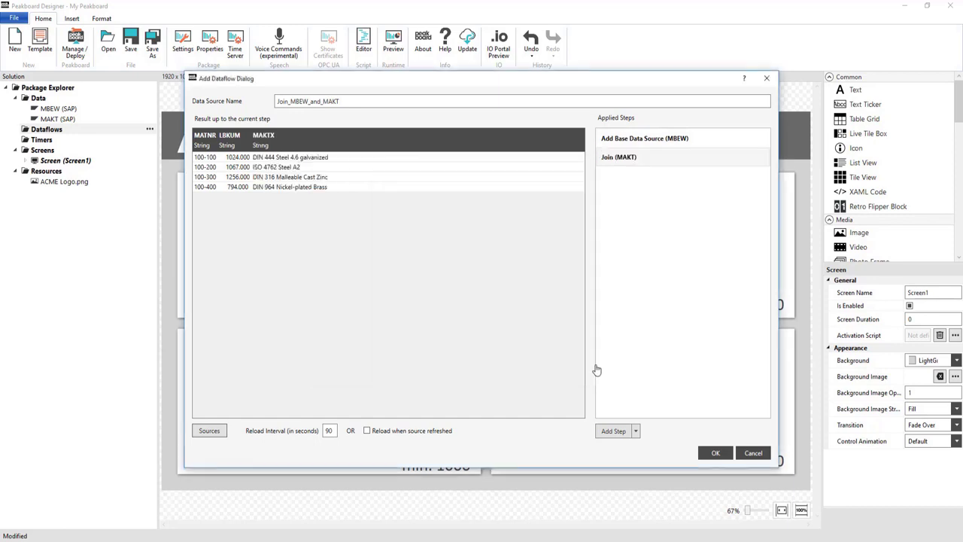
- Add a step changing the LBKUM column's data type to Number with default value 0, and save the dataflow
{"action": "left_click", "coordinate": [614, 430]}
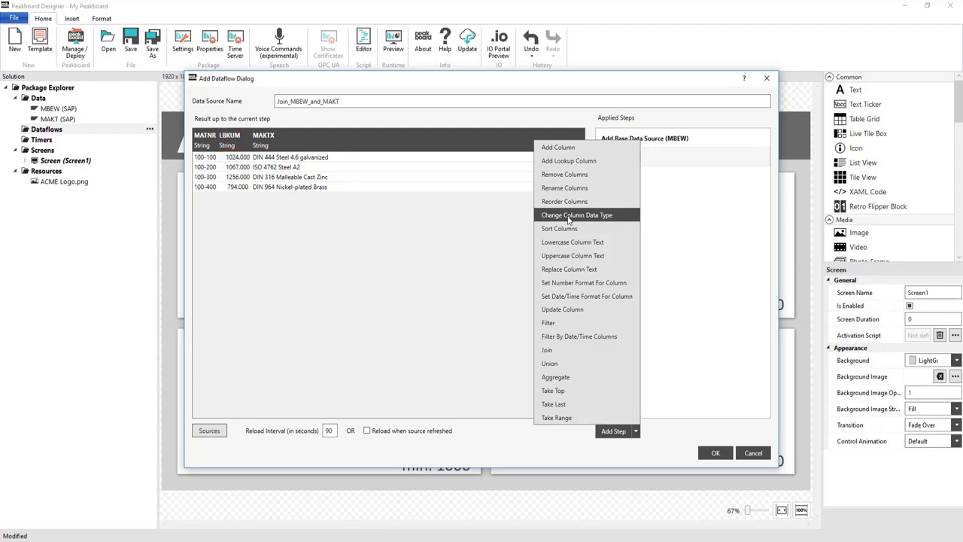
{"action": "left_click", "coordinate": [569, 215]}
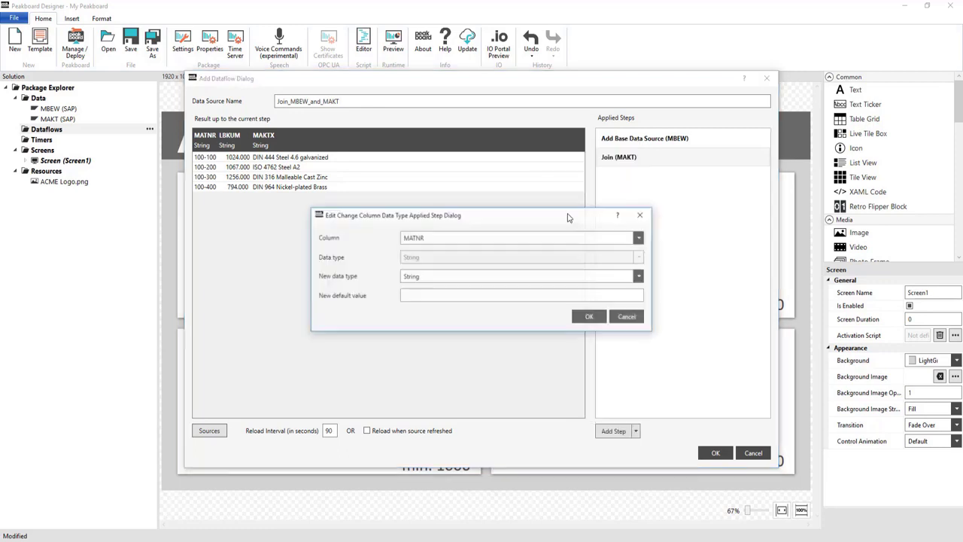
{"action": "left_click", "coordinate": [518, 243]}
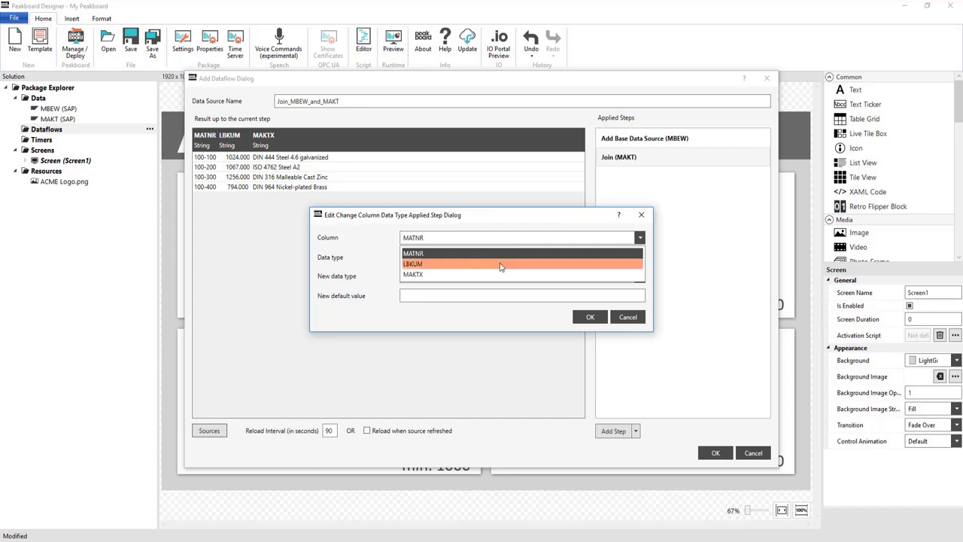
{"action": "left_click", "coordinate": [501, 264]}
{"action": "left_click", "coordinate": [489, 279]}
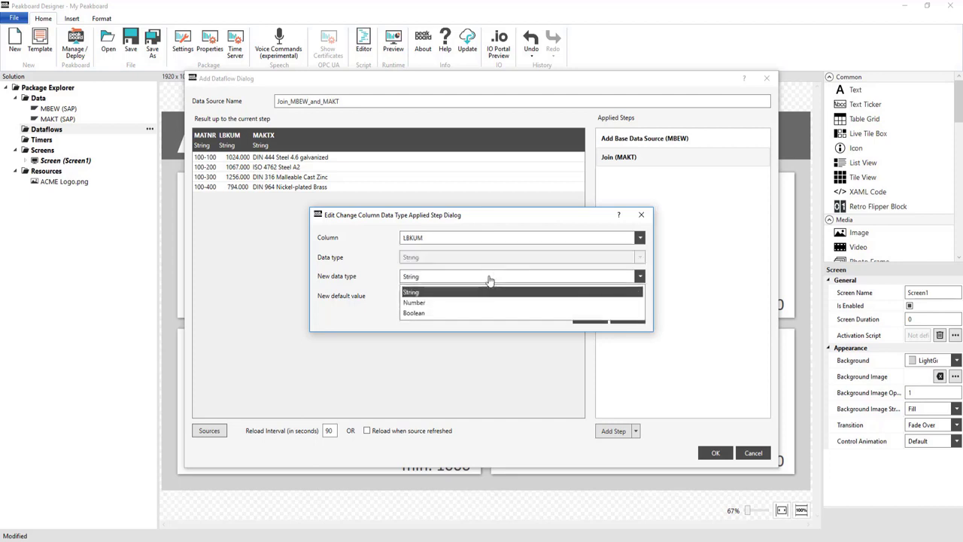
{"action": "left_click", "coordinate": [485, 303]}
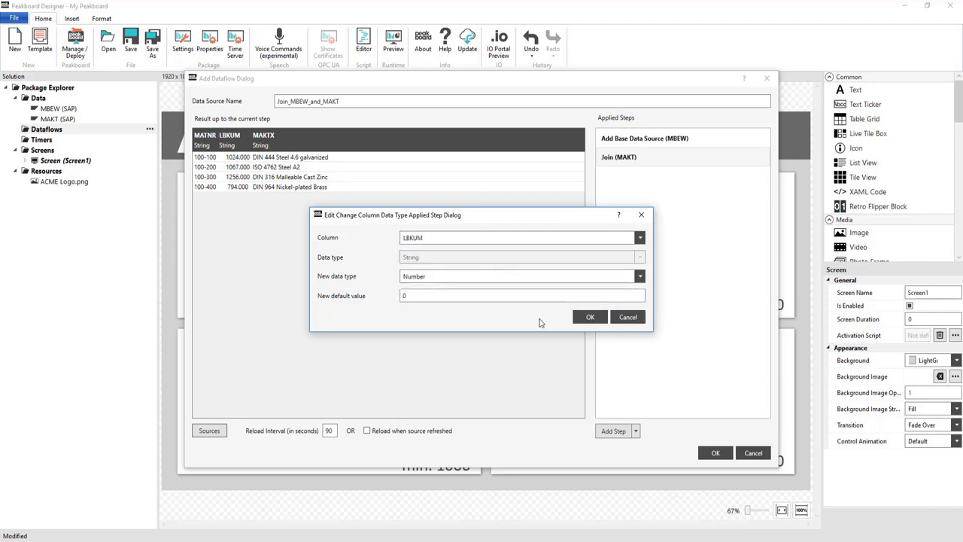
{"action": "left_click", "coordinate": [588, 318]}
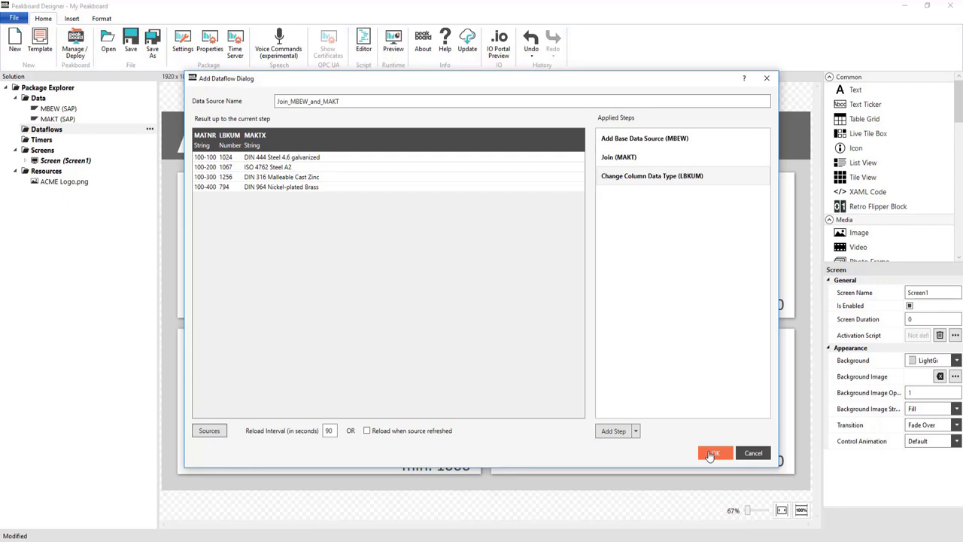
{"action": "left_click", "coordinate": [712, 453]}
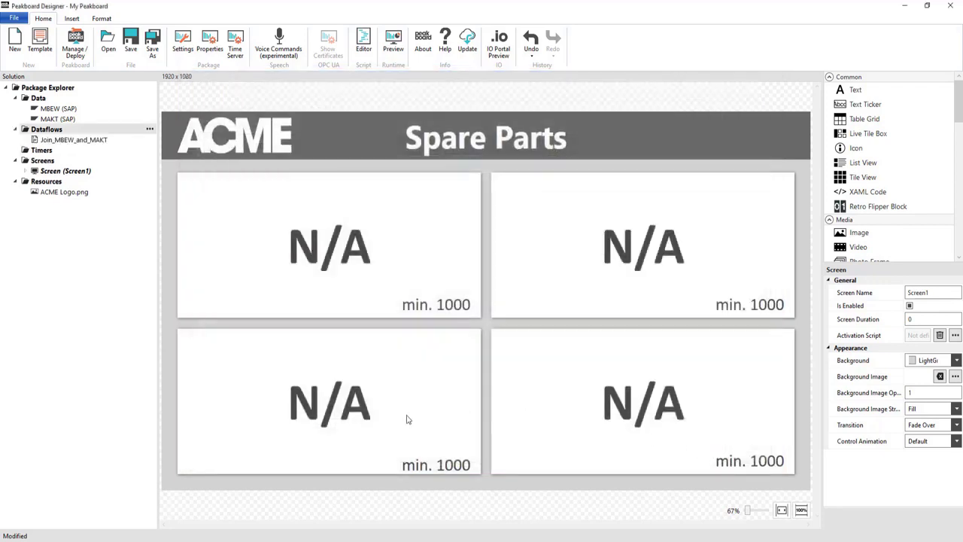
- Name the first stock tile Value0 and bind its title to the MAKTX column, row 0, of Join_MBEW_and_MAKT
{"action": "left_click", "coordinate": [355, 267]}
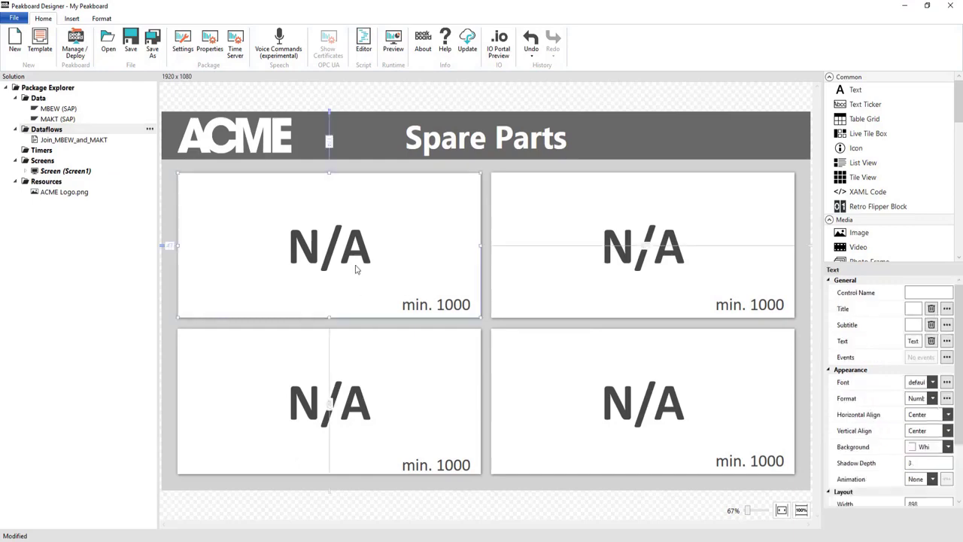
{"action": "left_click", "coordinate": [927, 292]}
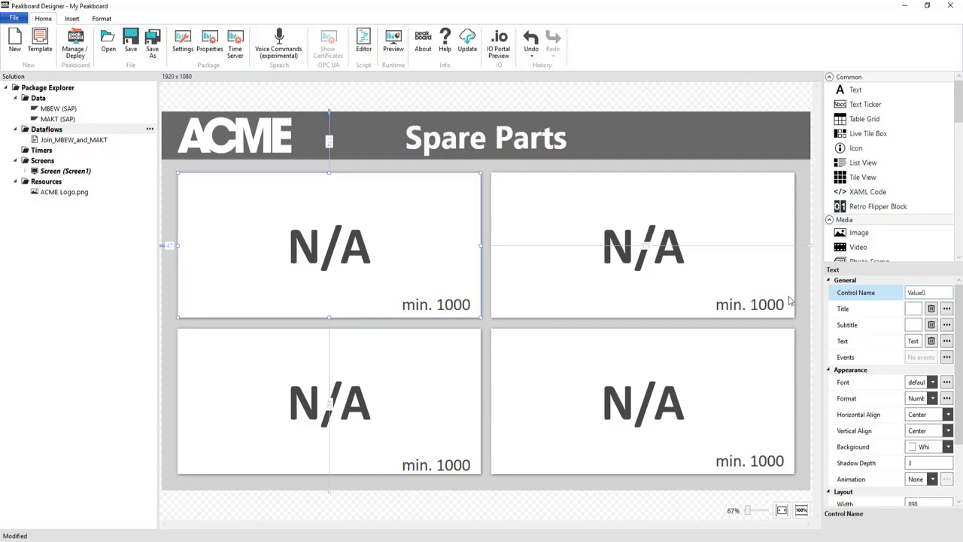
{"action": "left_click", "coordinate": [942, 310]}
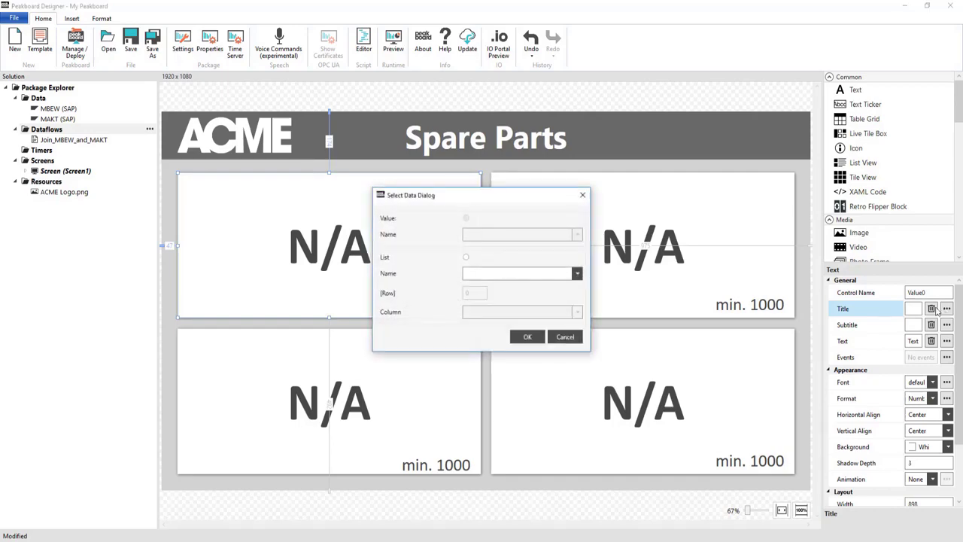
{"action": "left_click", "coordinate": [504, 275]}
{"action": "left_click", "coordinate": [489, 307]}
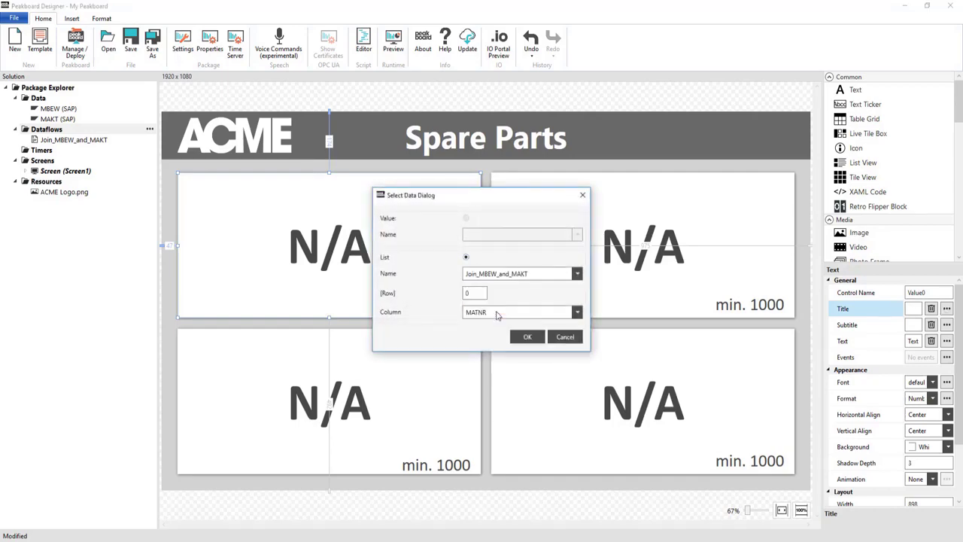
{"action": "left_click", "coordinate": [498, 315]}
{"action": "left_click", "coordinate": [476, 350]}
{"action": "left_click", "coordinate": [526, 337]}
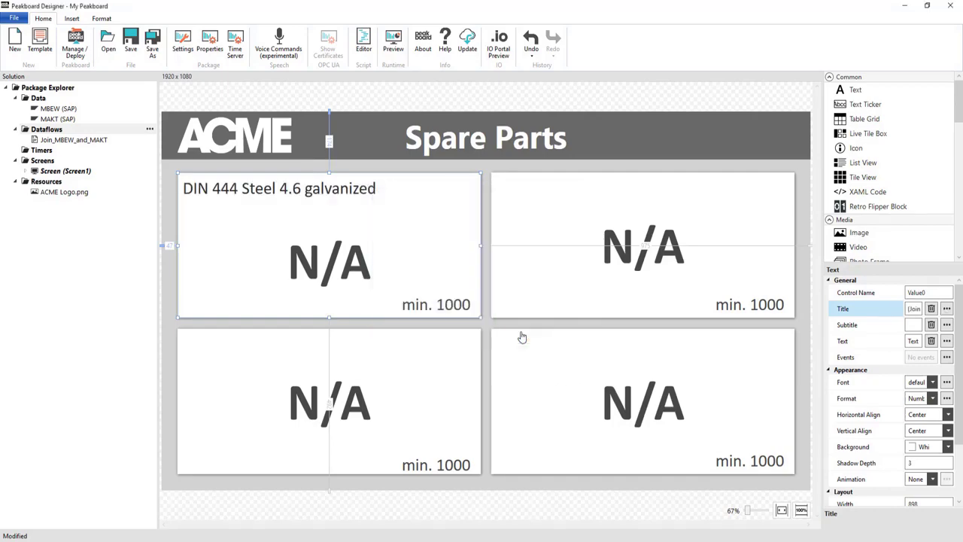
- Bind the Value0 tile's text to the LBKUM column, row 0, of Join_MBEW_and_MAKT
{"action": "left_click", "coordinate": [947, 340]}
{"action": "left_click", "coordinate": [549, 281]}
{"action": "left_click", "coordinate": [497, 289]}
{"action": "left_click", "coordinate": [526, 311]}
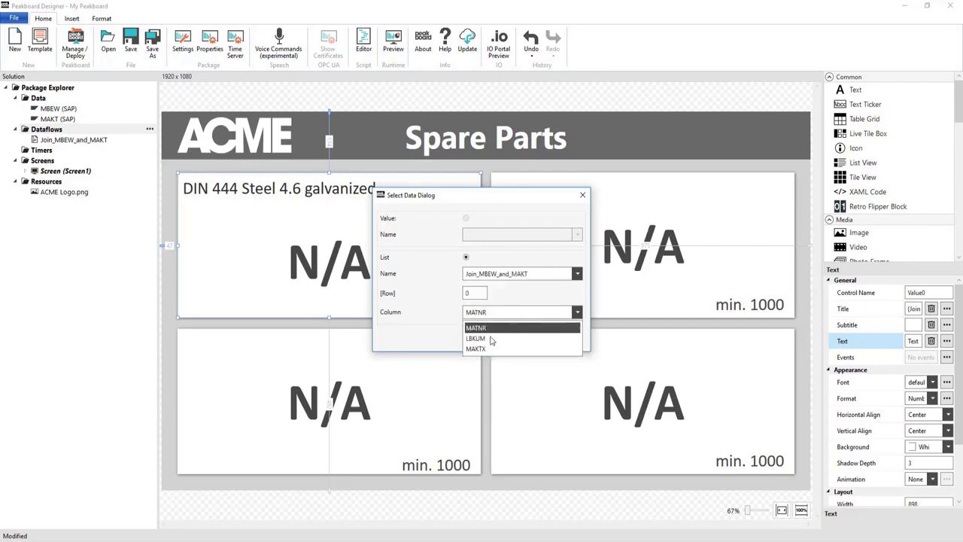
{"action": "left_click", "coordinate": [492, 338]}
{"action": "left_click", "coordinate": [527, 337]}
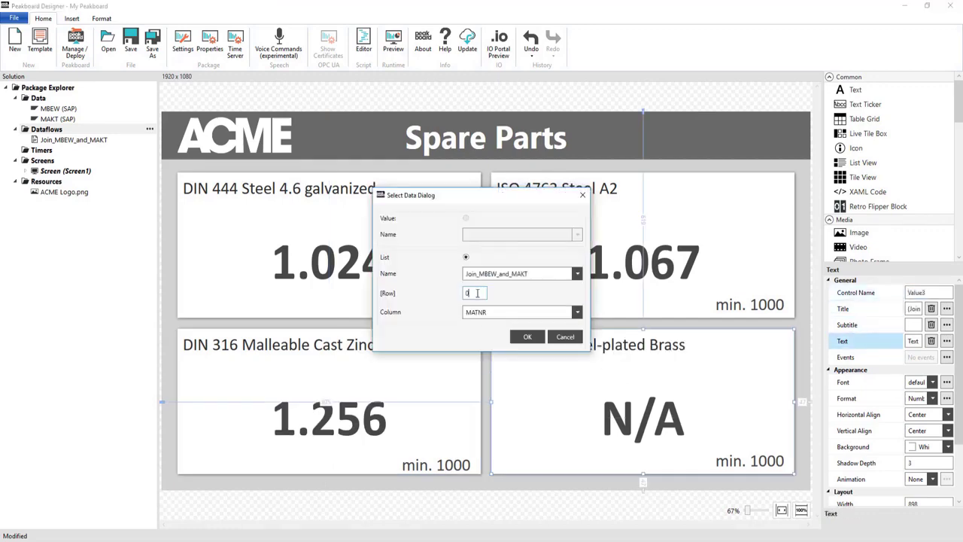
- Bind the Value3 tile's text to its material's LBKUM stock quantity from Join_MBEW_and_MAKT and deselect the tile
{"action": "left_click", "coordinate": [528, 336]}
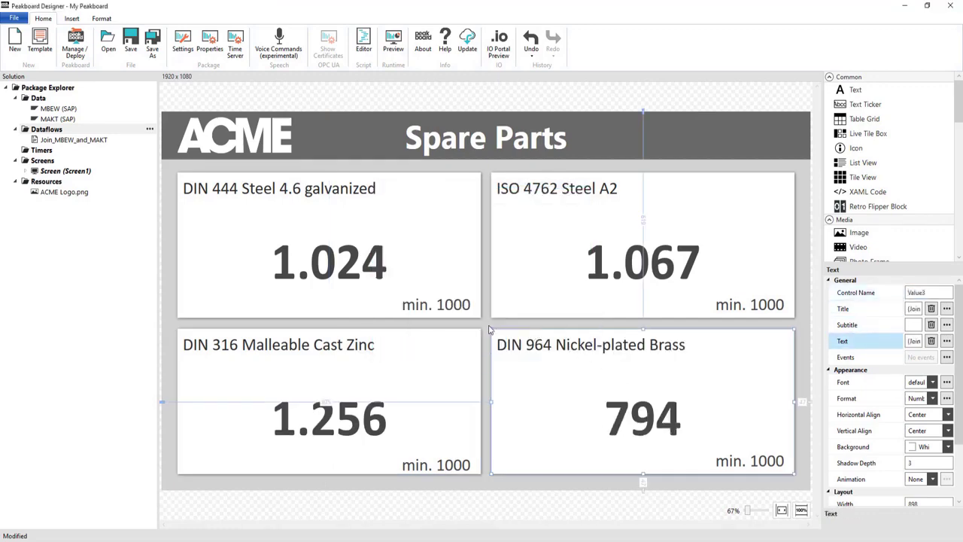
{"action": "left_click", "coordinate": [489, 329]}
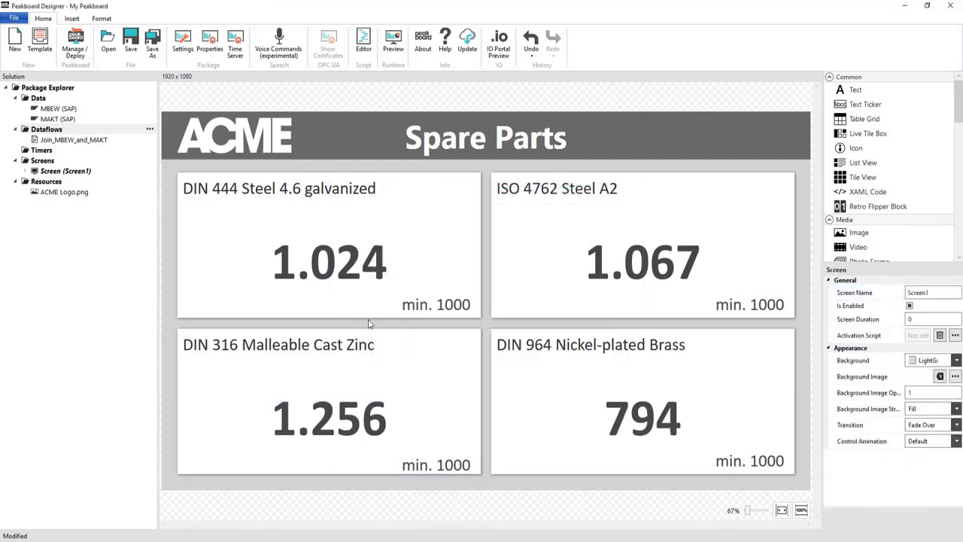
- Start a Refreshed event script for the Join_MBEW_and_MAKT dataflow with the line if data.Join_MBEW_and_MAKT[0].LBKUM < 1000 then
{"action": "right_click", "coordinate": [89, 141]}
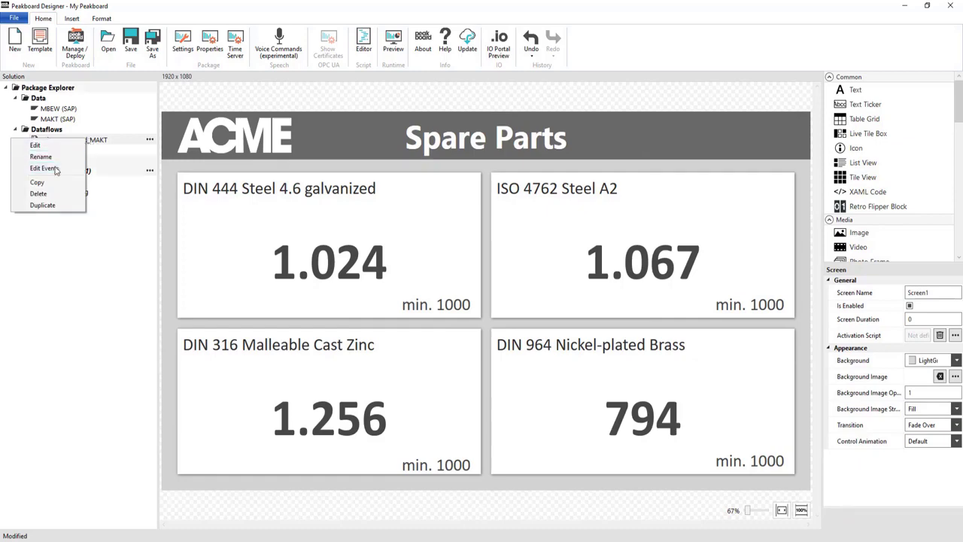
{"action": "left_click", "coordinate": [55, 168]}
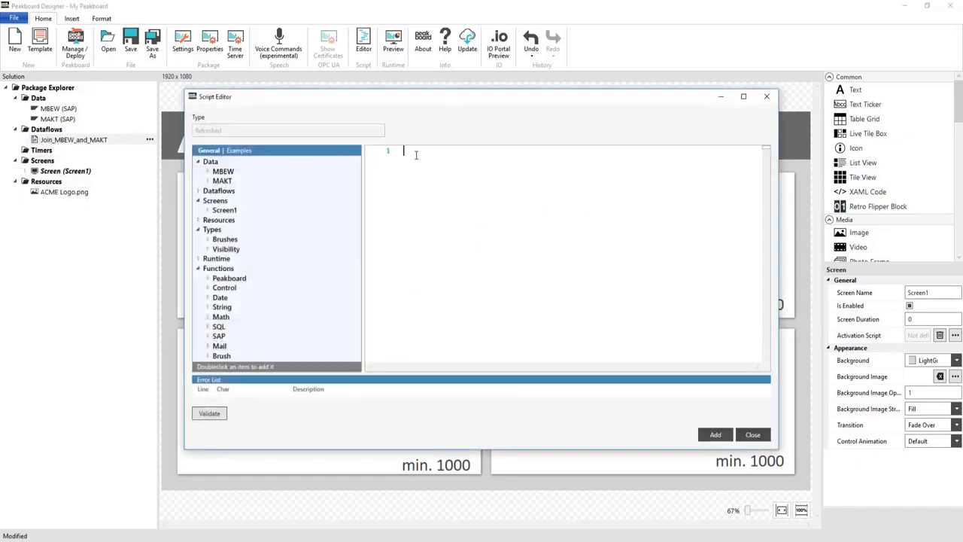
{"action": "type", "text": "if data."}
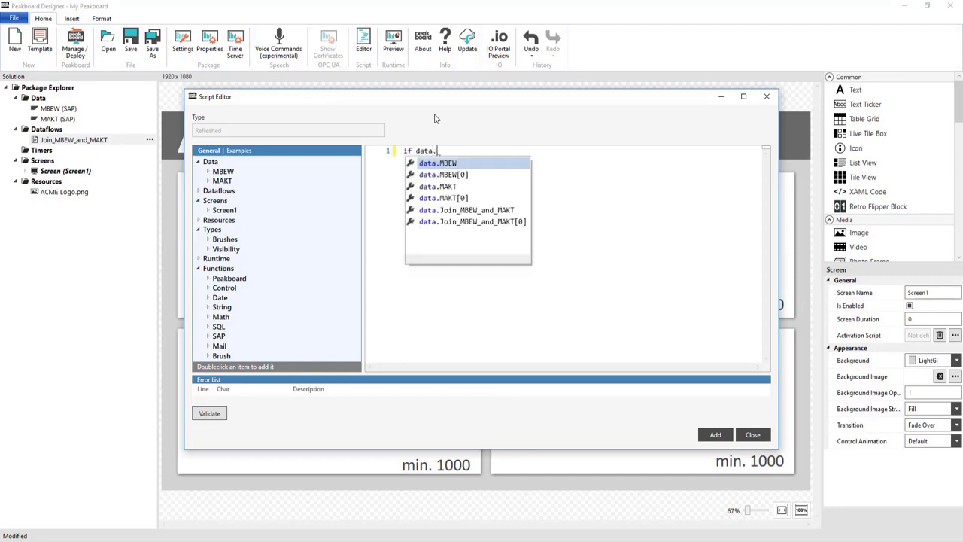
{"action": "key", "text": "Down"}
{"action": "key", "text": "Down"}
{"action": "key", "text": "Down"}
{"action": "key", "text": "Down"}
{"action": "key", "text": "Down"}
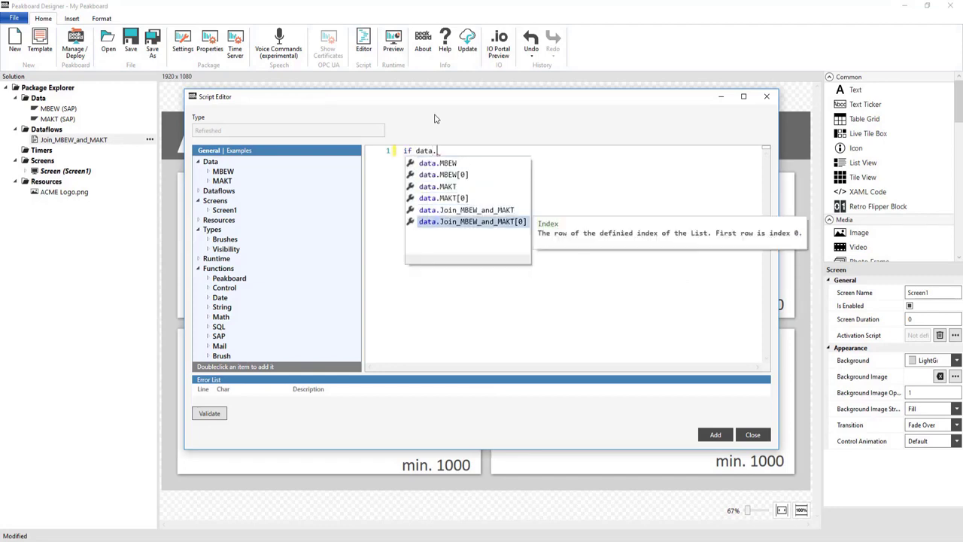
{"action": "key", "text": "Return"}
{"action": "type", "text": "."}
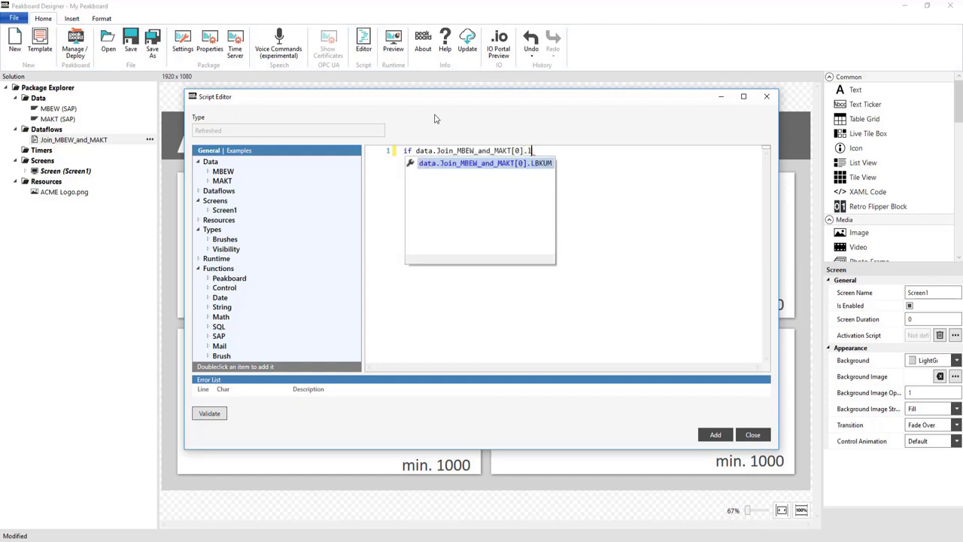
{"action": "type", "text": "LBKUM"}
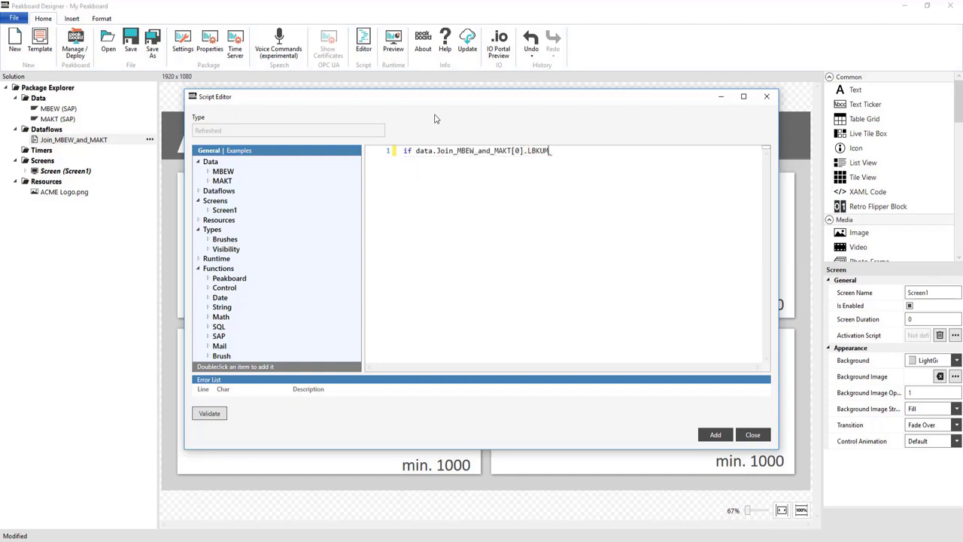
{"action": "type", "text": " < 1000 then"}
- Add the statement screens['Screen1'].Value0.background = brushes.fromhex('#FFFFA696') under the if condition
{"action": "key", "text": "Return"}
{"action": "type", "text": "screens."}
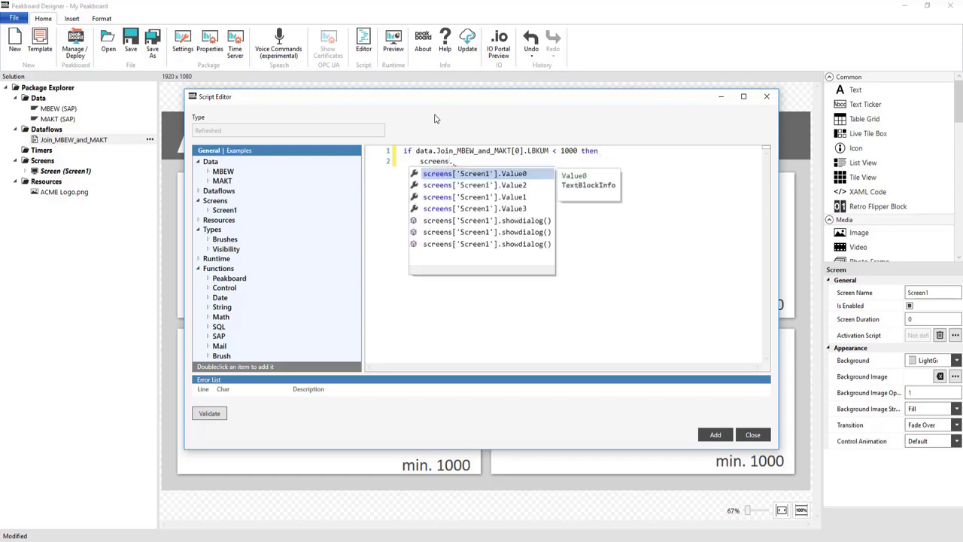
{"action": "key", "text": "Return"}
{"action": "type", "text": ".background = "}
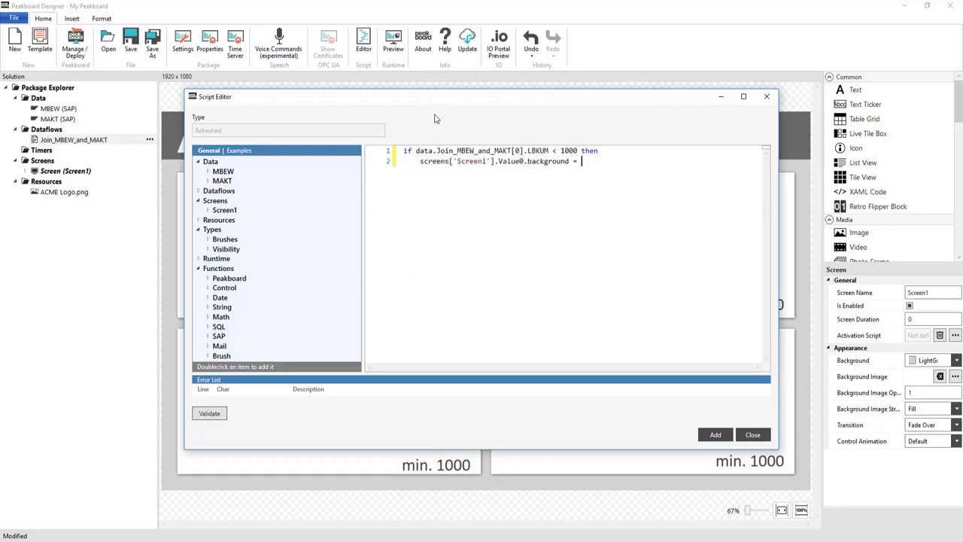
{"action": "type", "text": "brushes.fromhex('#FFFFA696"}
{"action": "key", "text": "End"}
- Add an else branch setting screens['Screen1'].Value0.background = brushes.white and close the block with end
{"action": "key", "text": "Return"}
{"action": "type", "text": "else"}
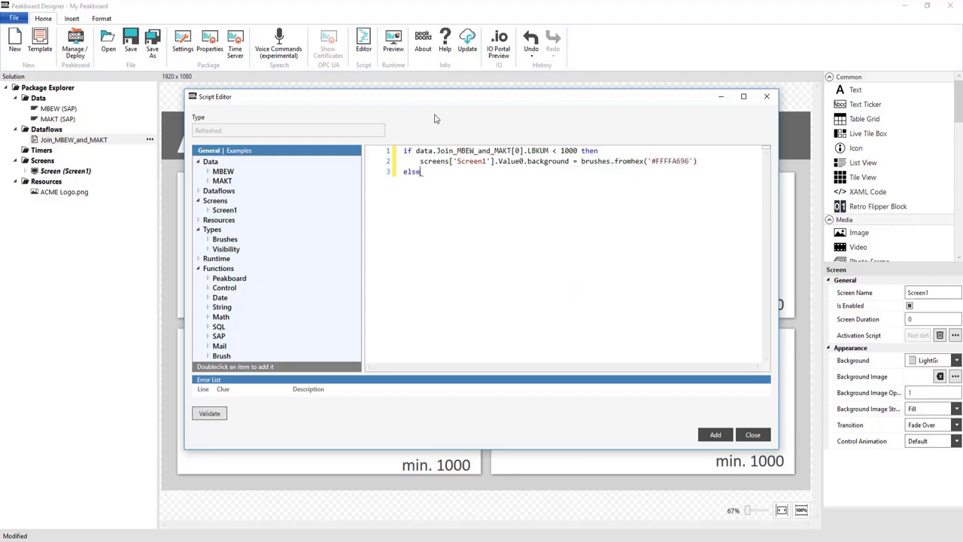
{"action": "key", "text": "Return"}
{"action": "key", "text": "Tab"}
{"action": "type", "text": "screens['Screen1'].Value0."}
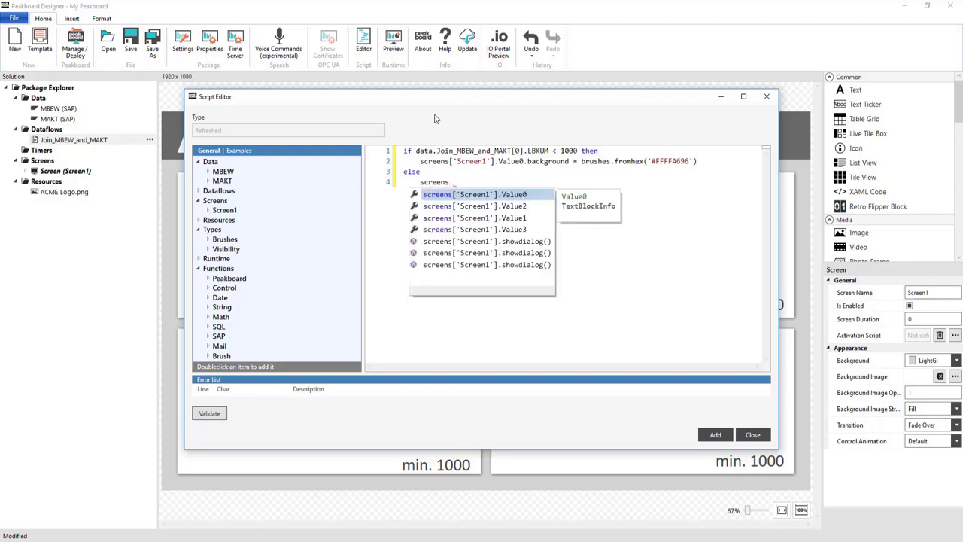
{"action": "type", "text": "background = brushes.white"}
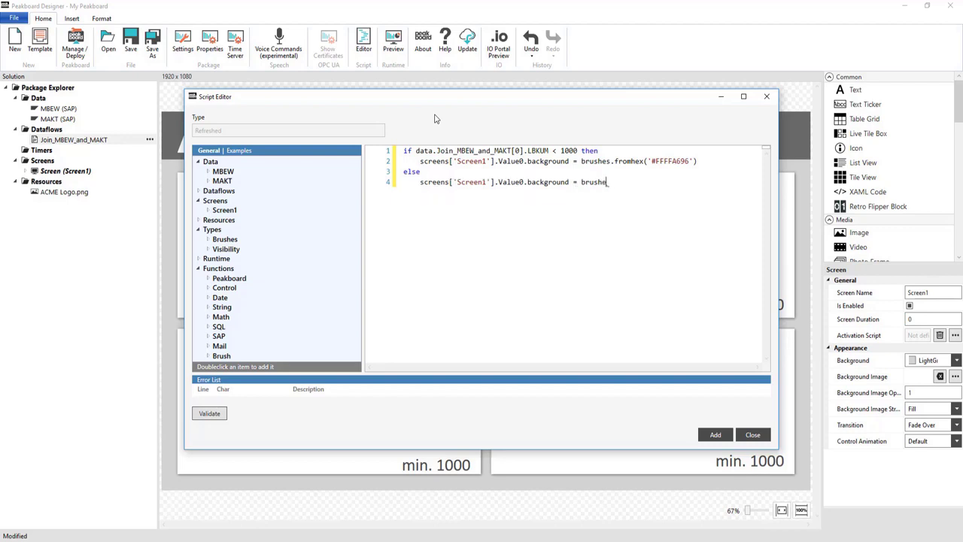
{"action": "key", "text": "Return"}
- Copy the whole if block and paste it three times below, separated by blank lines
{"action": "key", "text": "ctrl+a"}
{"action": "key", "text": "ctrl+c"}
{"action": "left_click", "coordinate": [436, 194]}
{"action": "key", "text": "Return"}
{"action": "key", "text": "Return"}
{"action": "key", "text": "ctrl+v"}
{"action": "key", "text": "Return"}
{"action": "key", "text": "Return"}
{"action": "key", "text": "ctrl+v"}
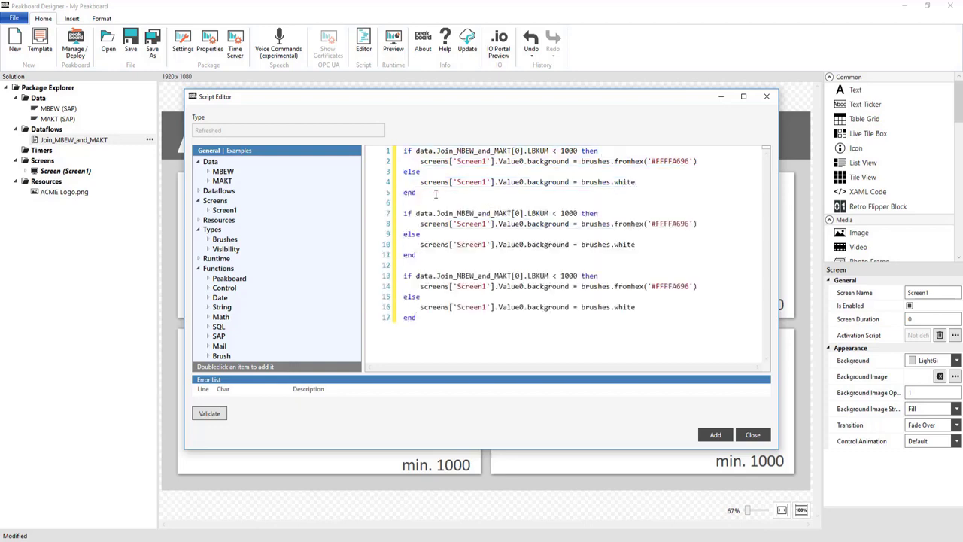
{"action": "key", "text": "Return"}
{"action": "key", "text": "Return"}
{"action": "key", "text": "ctrl+v"}
- Renumber the row indexes and Value controls in the three copied blocks to 1, 2 and 3 respectively
{"action": "scroll", "coordinate": [436, 194], "scroll_direction": "up", "scroll_amount": 1}
{"action": "left_click", "coordinate": [520, 213]}
{"action": "key", "text": "BackSpace"}
{"action": "type", "text": "1"}
{"action": "left_click", "coordinate": [524, 224]}
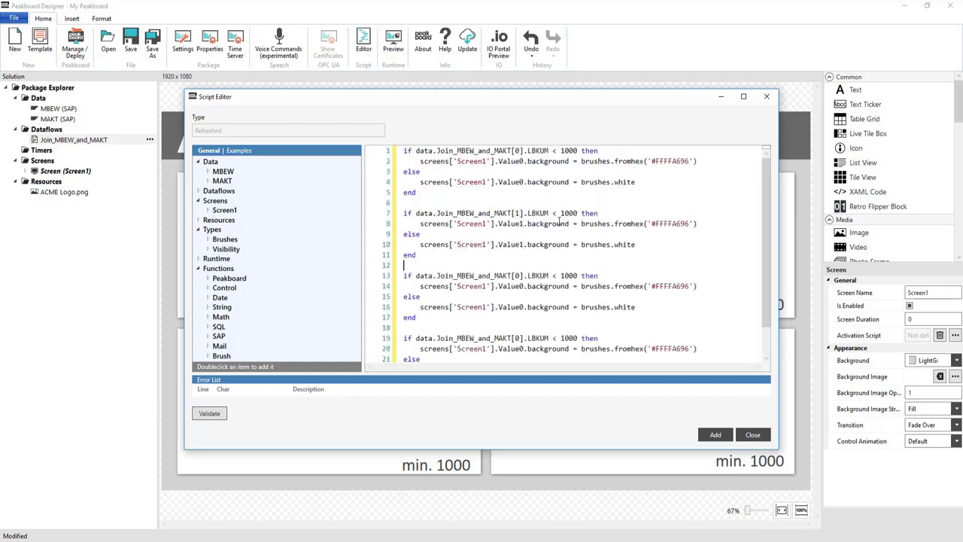
{"action": "scroll", "coordinate": [559, 218], "scroll_direction": "down", "scroll_amount": 3}
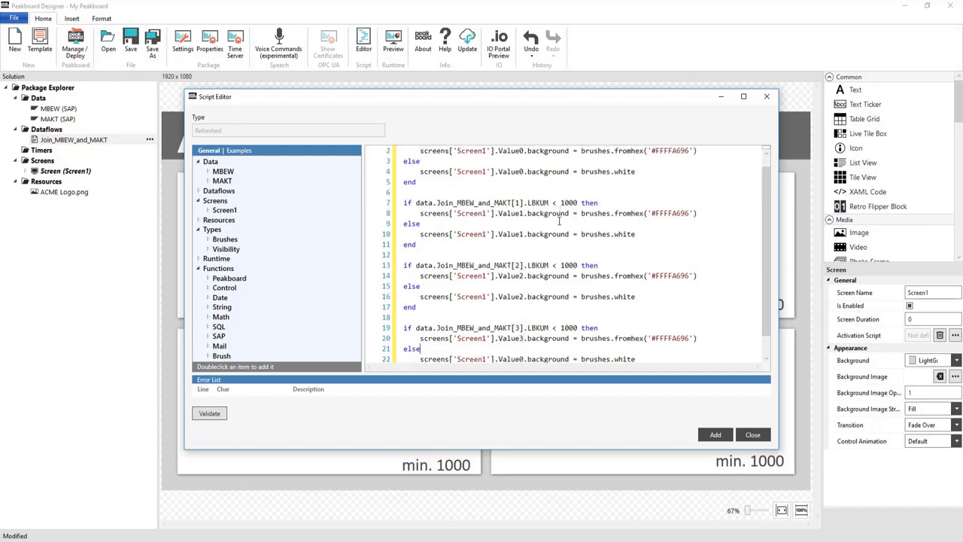
- Add the finished script to the dataflow and launch the dashboard preview
{"action": "left_click", "coordinate": [709, 435]}
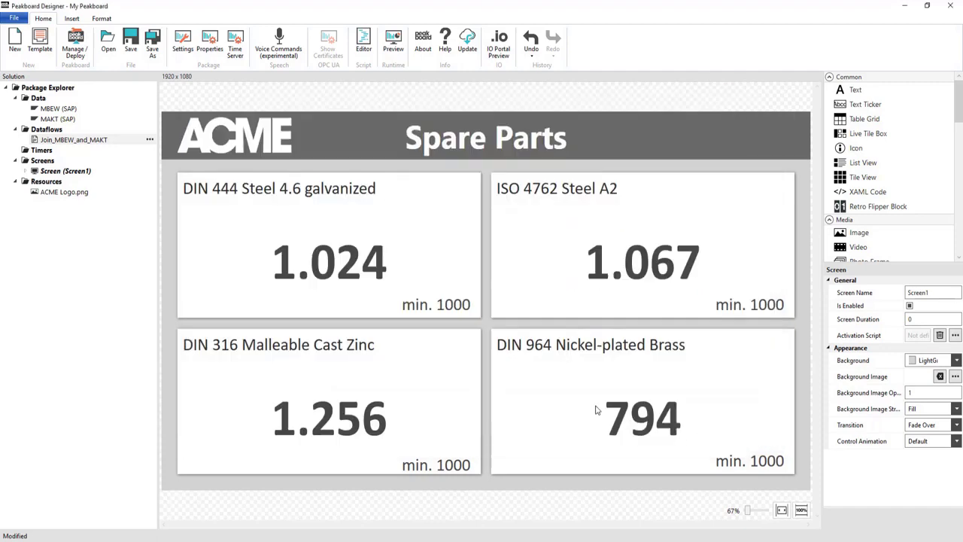
{"action": "left_click", "coordinate": [396, 51]}
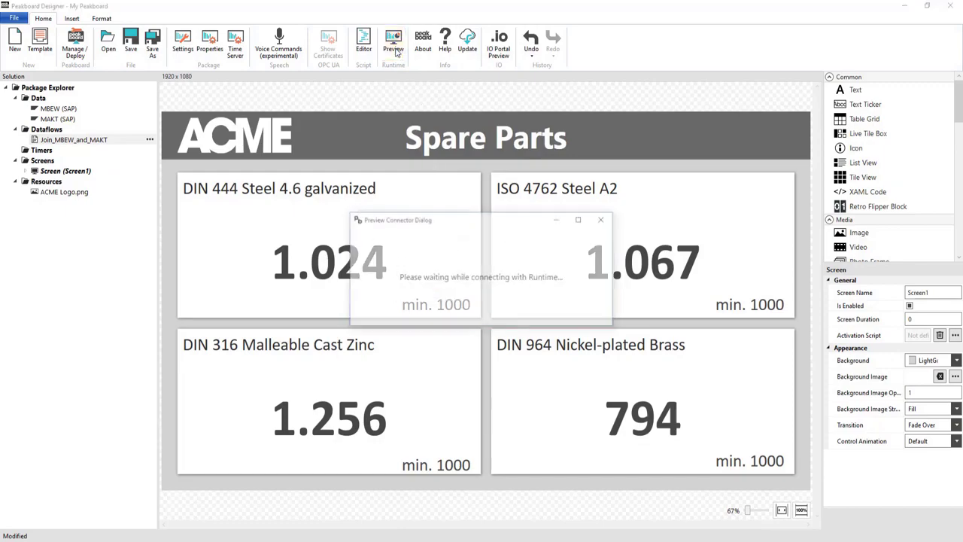